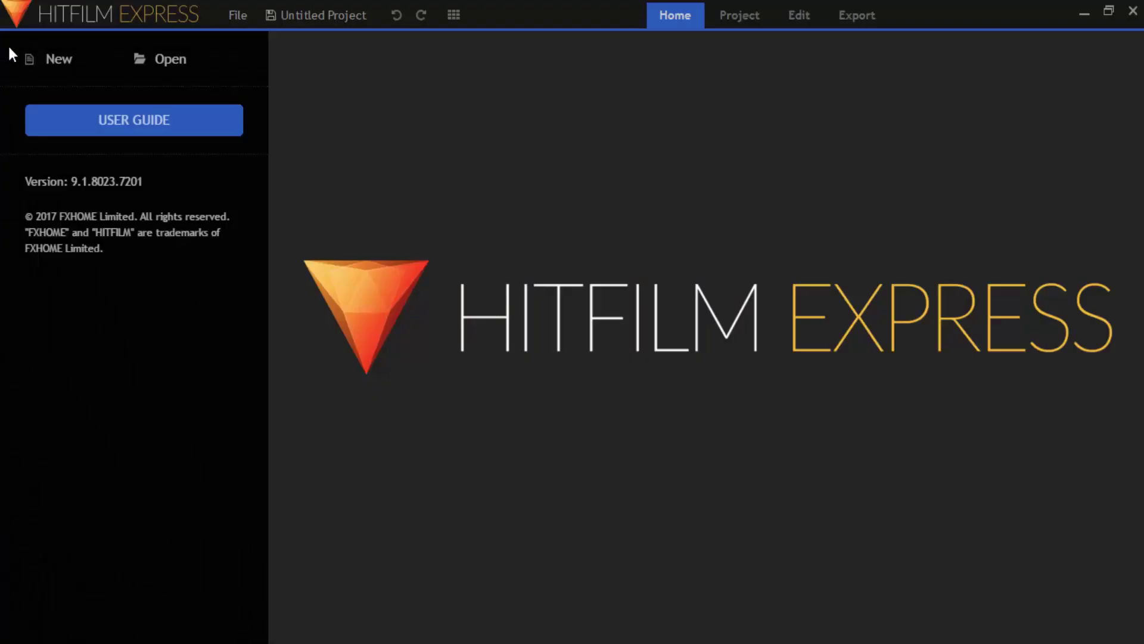
# Create a new project from the 1080p Full HD @ 24 fps template and start editing it
pyautogui.click(59, 60)
pyautogui.click(610, 105)
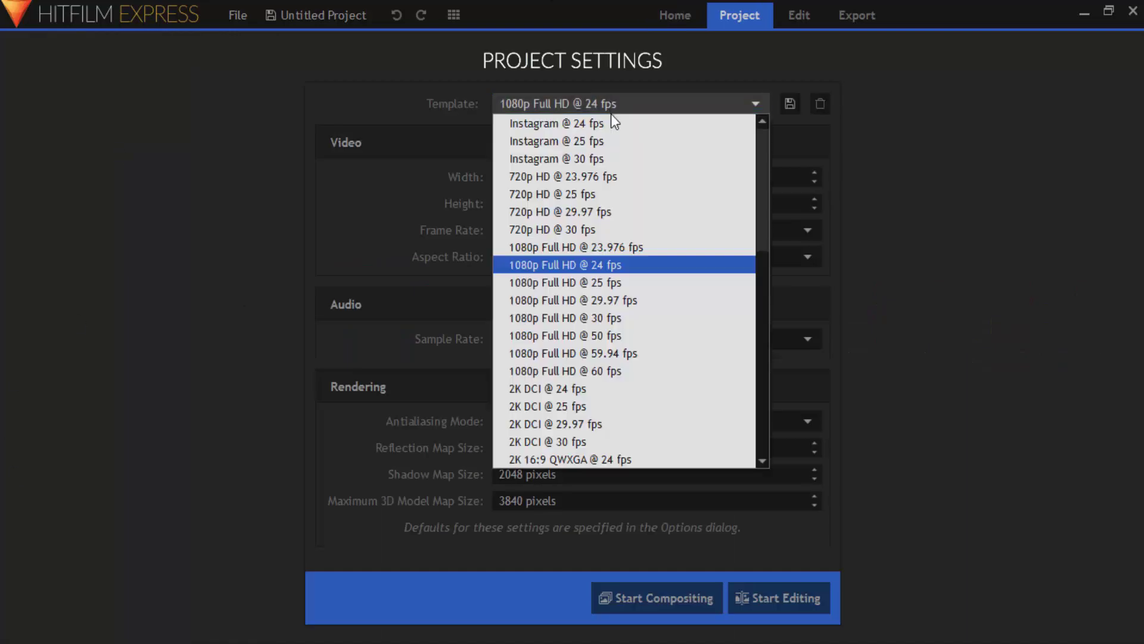
pyautogui.click(609, 266)
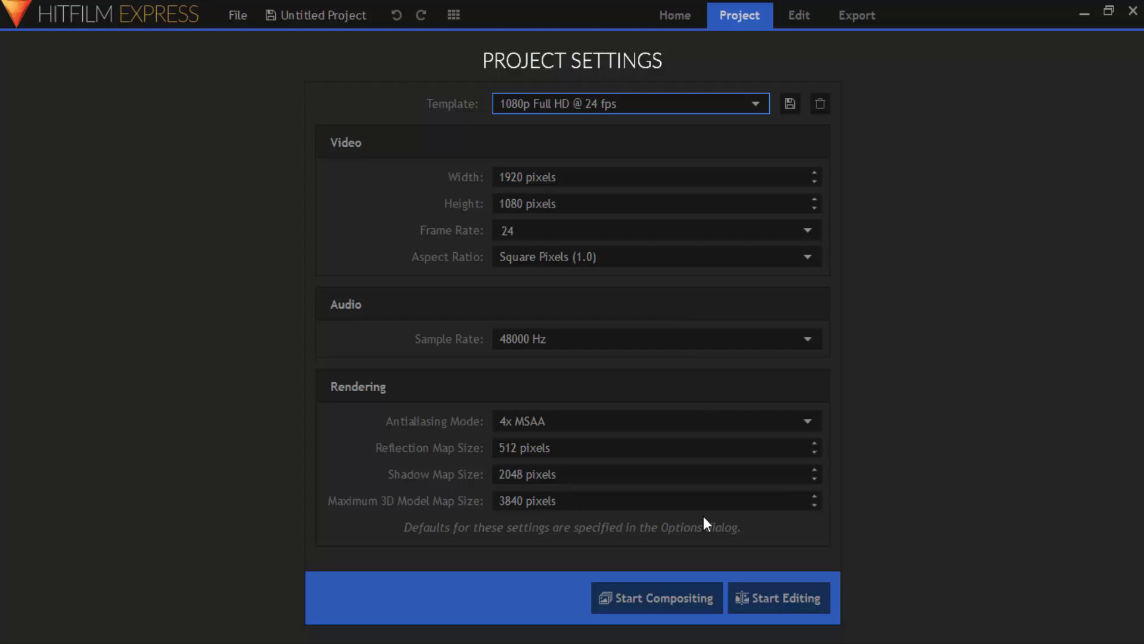
pyautogui.click(759, 599)
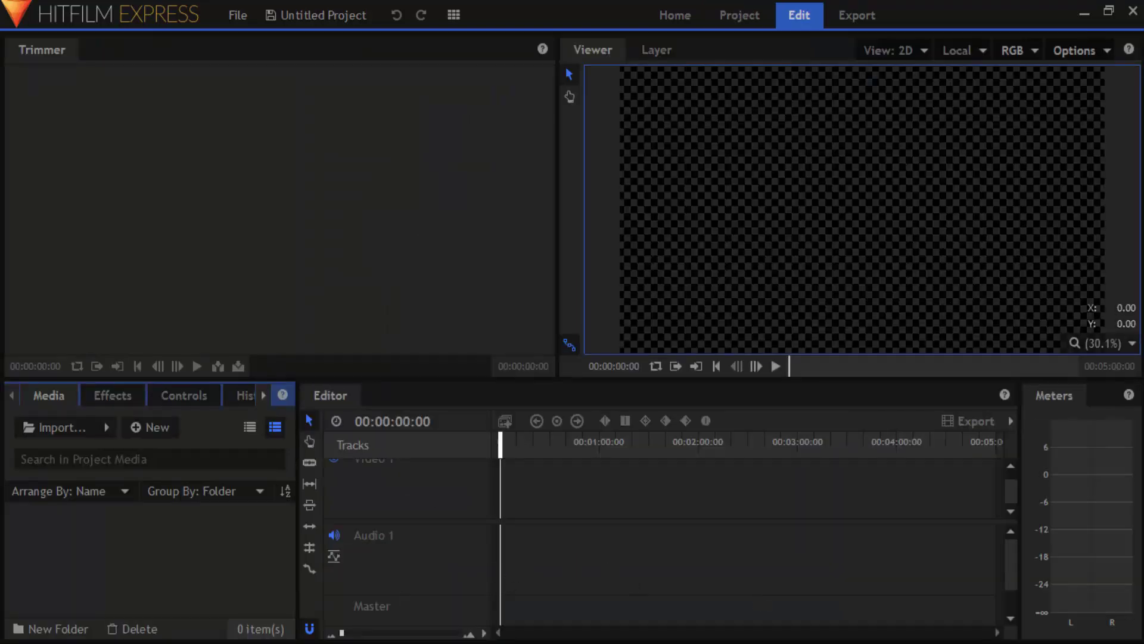
# Import Couples - 1271.mp4 and Forest - 23.mp4 from the Pixabay Videos folder into HitFilm's Media panel
pyautogui.moveTo(391, 643)
pyautogui.click(340, 587)
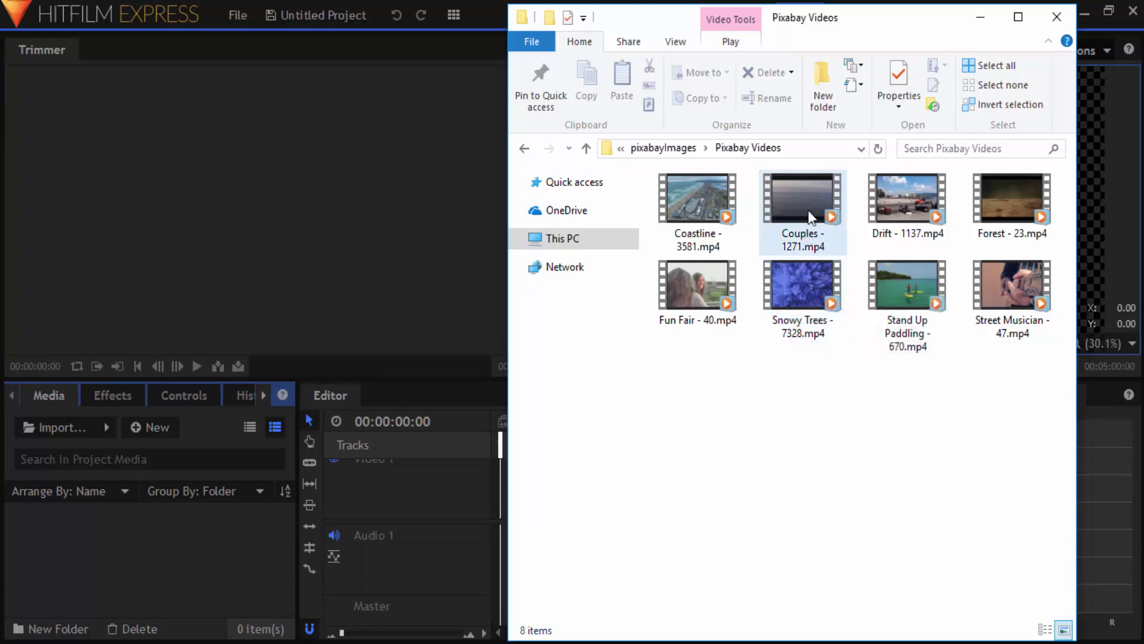
pyautogui.click(775, 200)
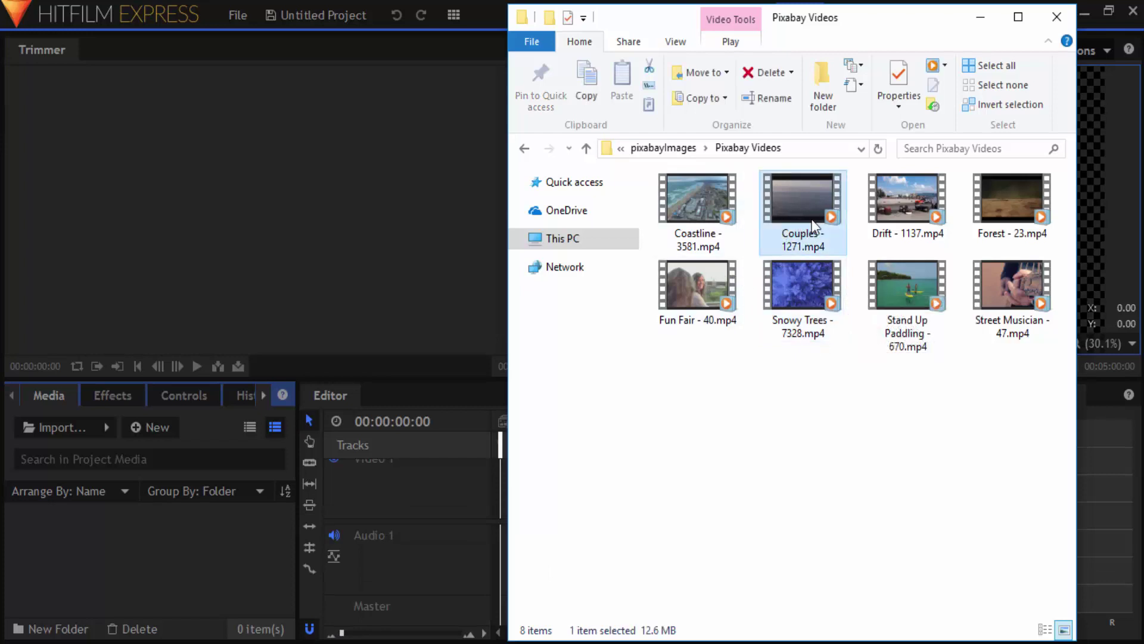
pyautogui.keyDown('ctrl'); pyautogui.click(1010, 214); pyautogui.keyUp('ctrl')
pyautogui.moveTo(1013, 230); pyautogui.dragTo(179, 566)
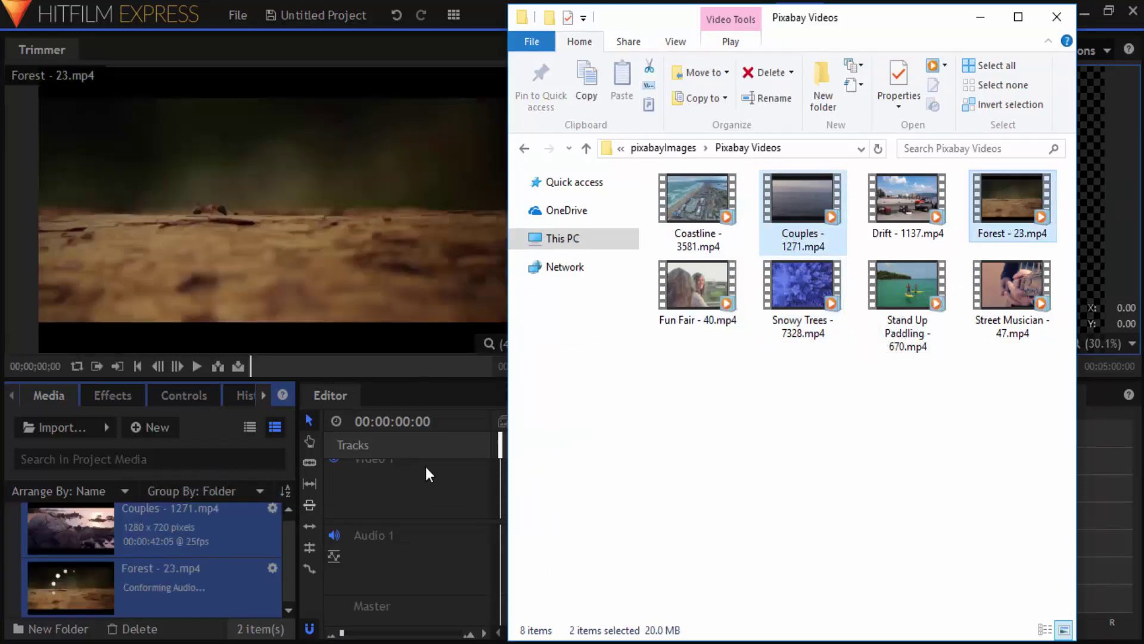
pyautogui.click(982, 22)
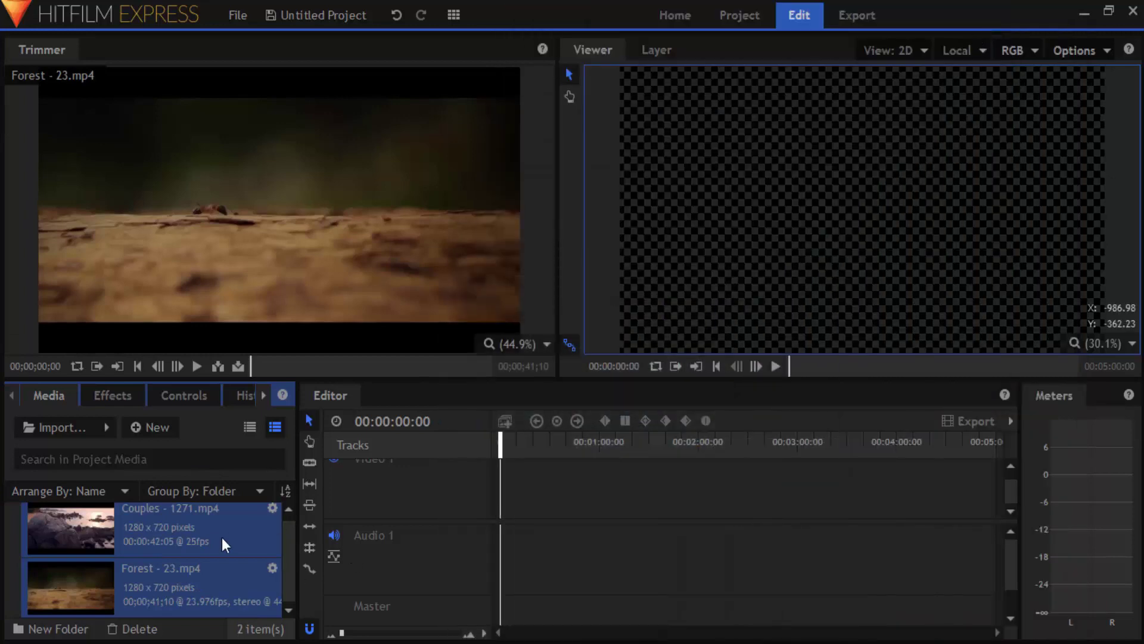
# Place Forest - 23.mp4 at the timeline start on Video 1, matching sequence settings to the clip
pyautogui.click(148, 567)
pyautogui.click(201, 521)
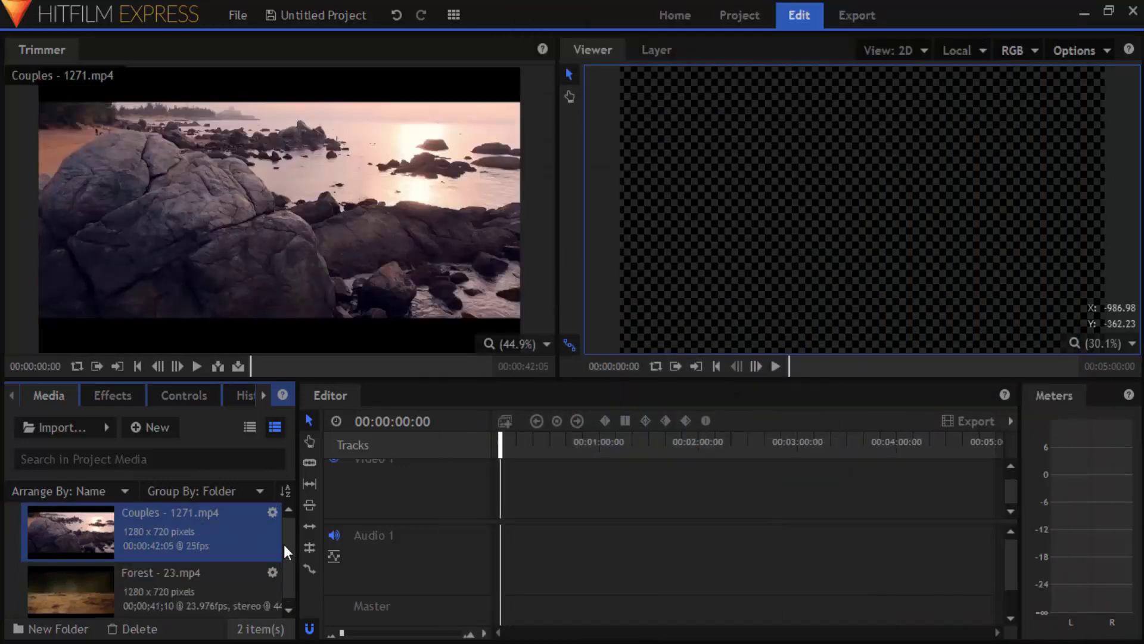
pyautogui.click(136, 589)
pyautogui.moveTo(139, 579); pyautogui.dragTo(591, 451)
pyautogui.click(656, 379)
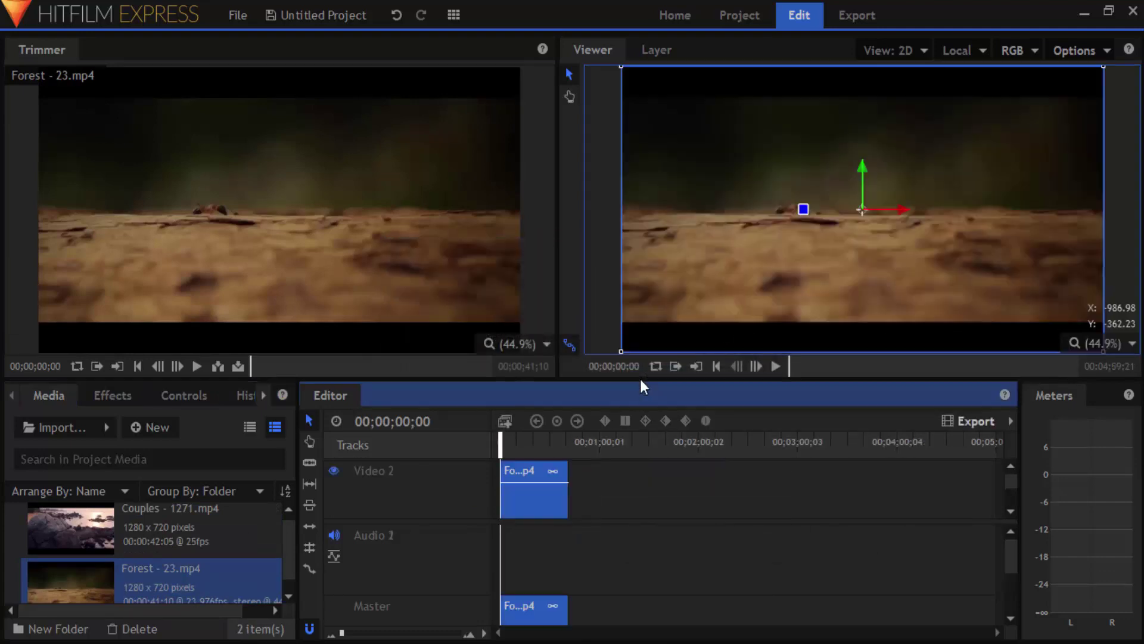
pyautogui.scroll(-1, 1010, 504)
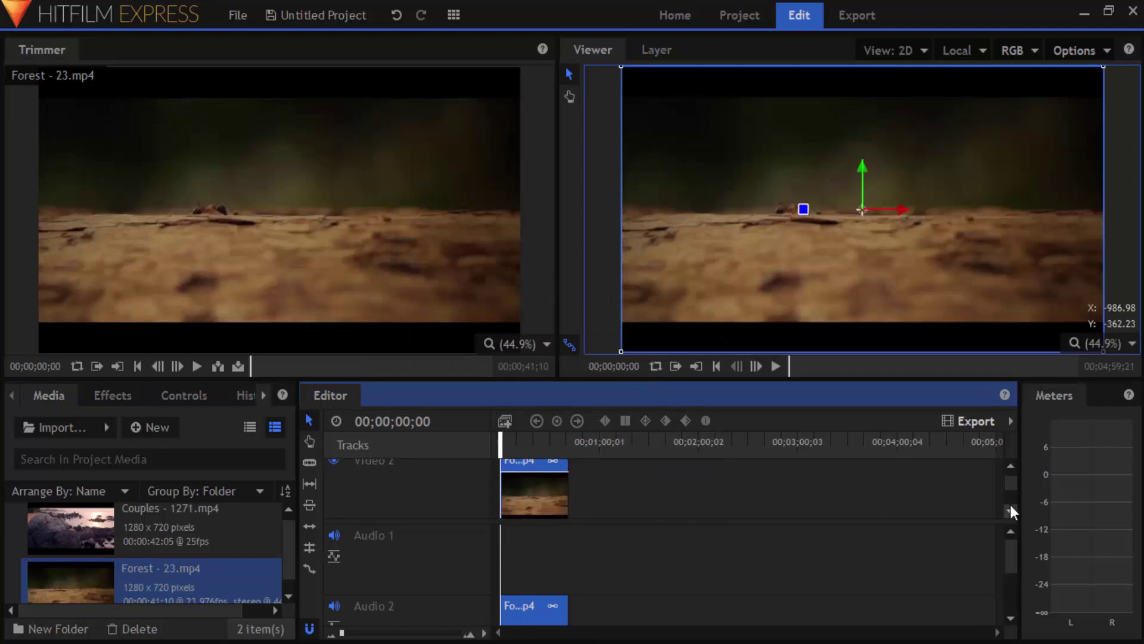
pyautogui.moveTo(572, 524); pyautogui.dragTo(572, 564)
pyautogui.scroll(-1, 1013, 500)
pyautogui.moveTo(524, 486); pyautogui.dragTo(527, 518)
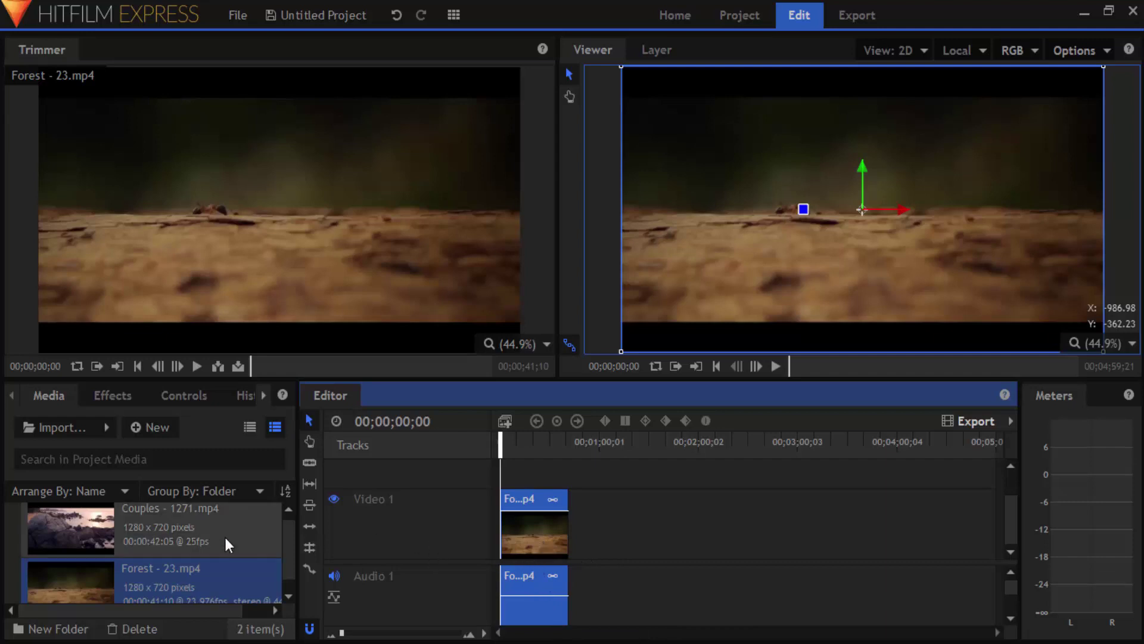
# Add Couples - 1271.mp4 after Forest on Video 1 and ripple-delete the gap between them
pyautogui.moveTo(225, 535); pyautogui.dragTo(614, 524)
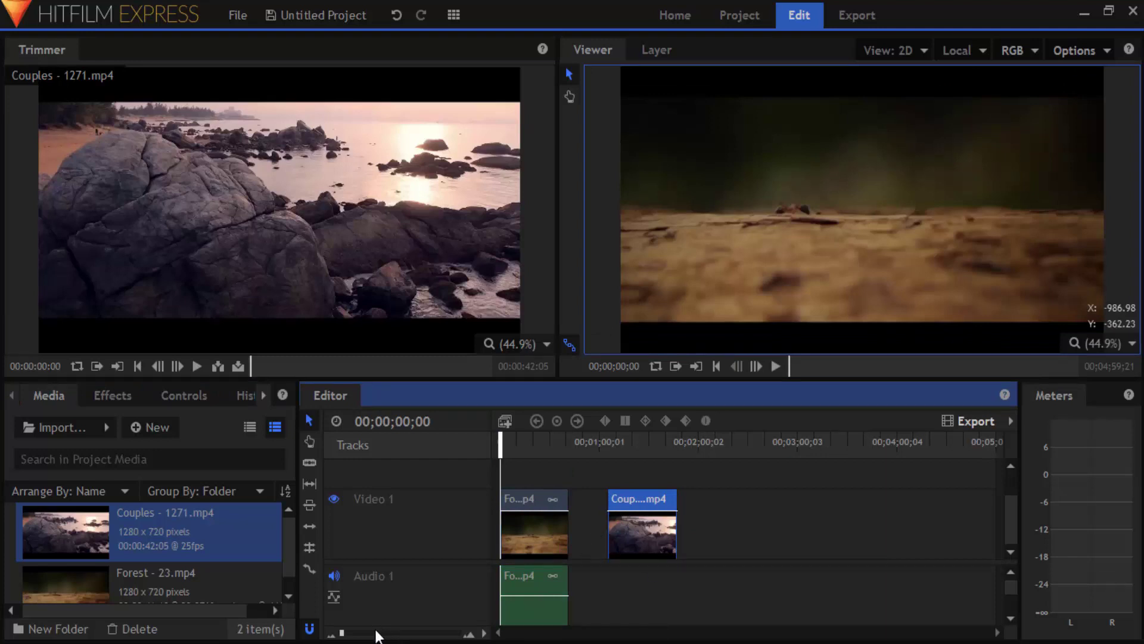
pyautogui.moveTo(341, 633); pyautogui.dragTo(345, 634)
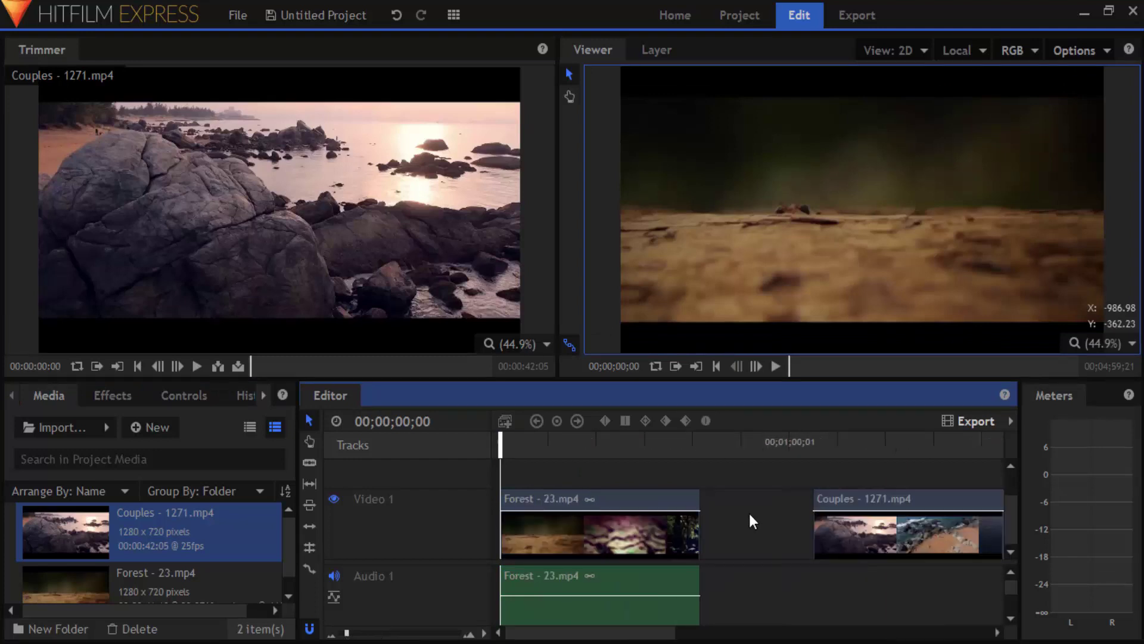
pyautogui.moveTo(745, 468)
pyautogui.mouseDown()
pyautogui.moveTo(493, 480)
pyautogui.moveTo(685, 471)
pyautogui.mouseUp()
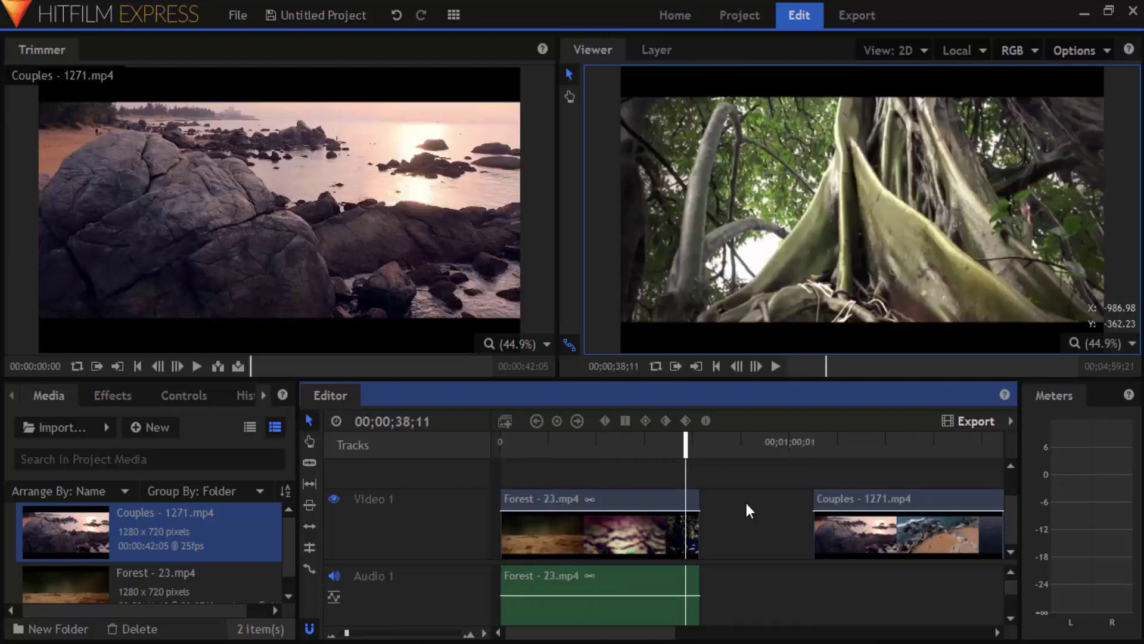
pyautogui.rightClick(746, 516)
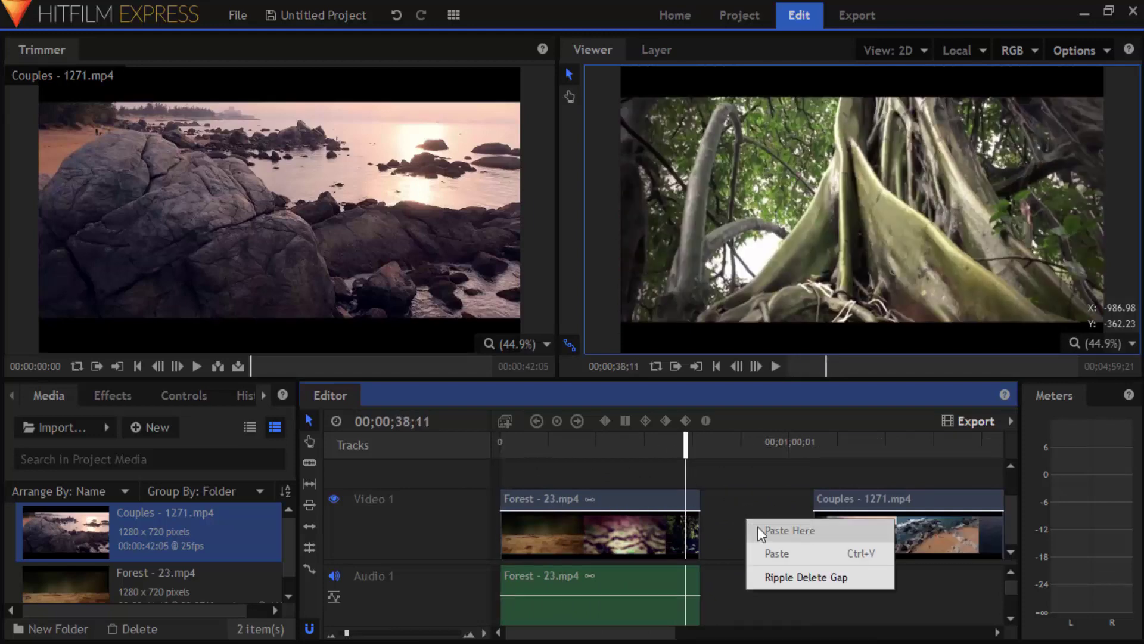
pyautogui.click(787, 572)
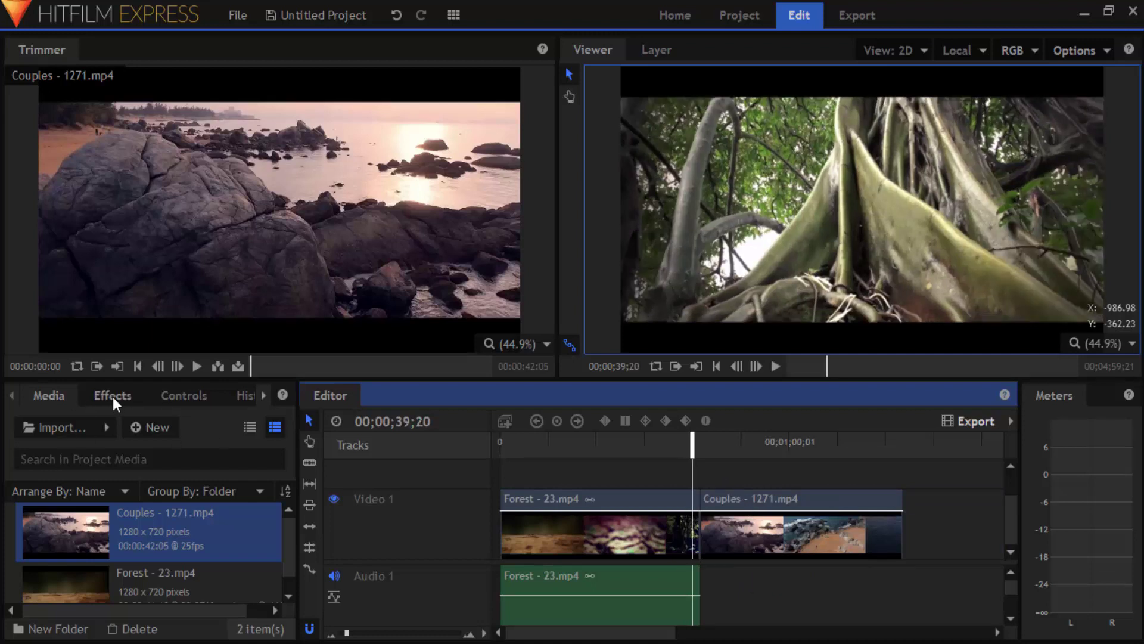
# In the Effects panel, expand the Transitions - Video group
pyautogui.click(116, 398)
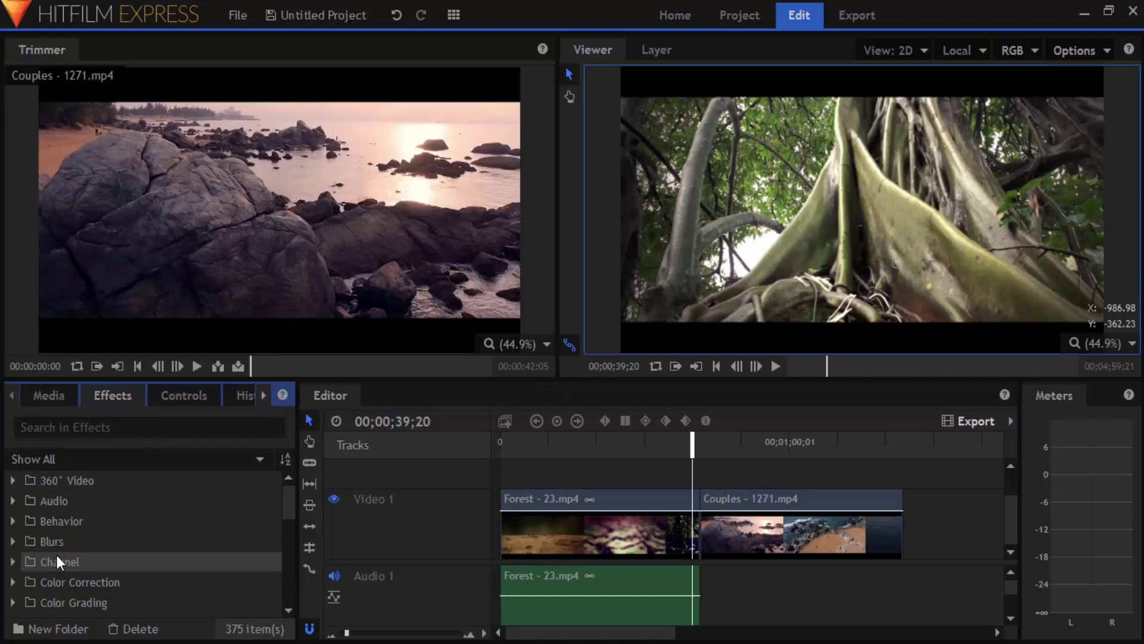
pyautogui.scroll(-2, 83, 527)
pyautogui.scroll(2, 80, 520)
pyautogui.scroll(-2, 92, 536)
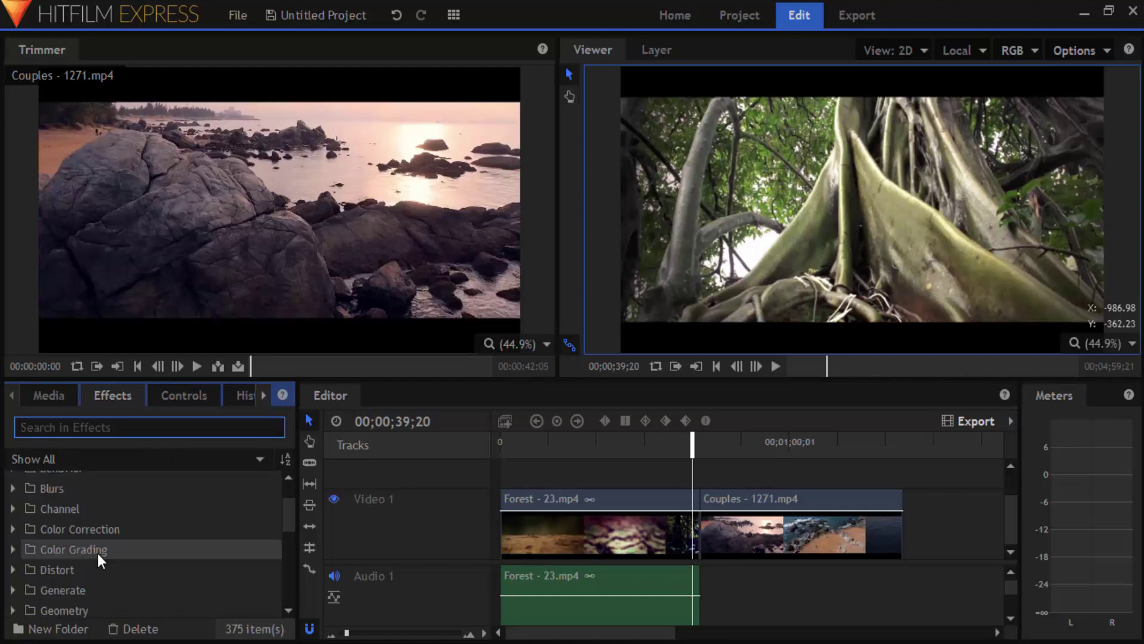
pyautogui.scroll(-6, 98, 553)
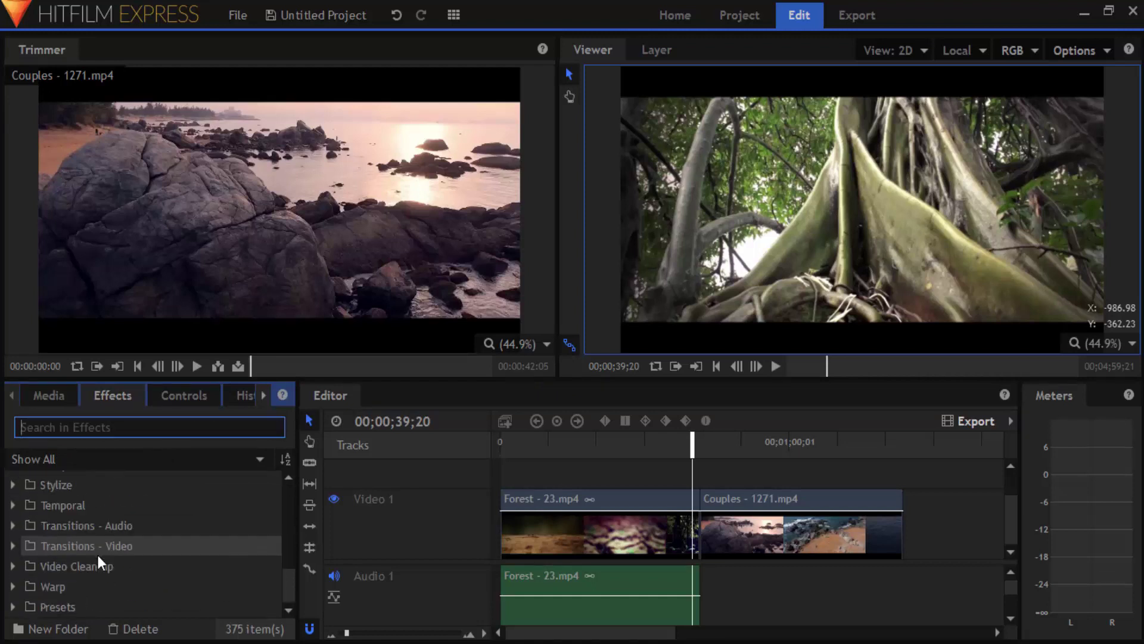
pyautogui.click(13, 545)
pyautogui.scroll(-2, 161, 549)
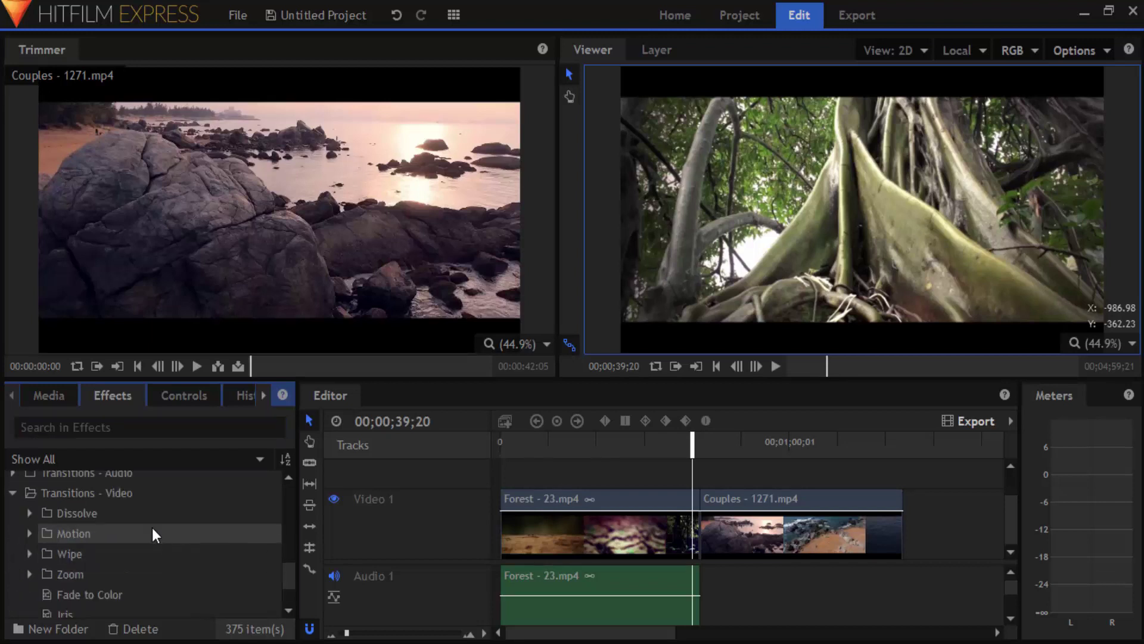
pyautogui.scroll(-2, 62, 587)
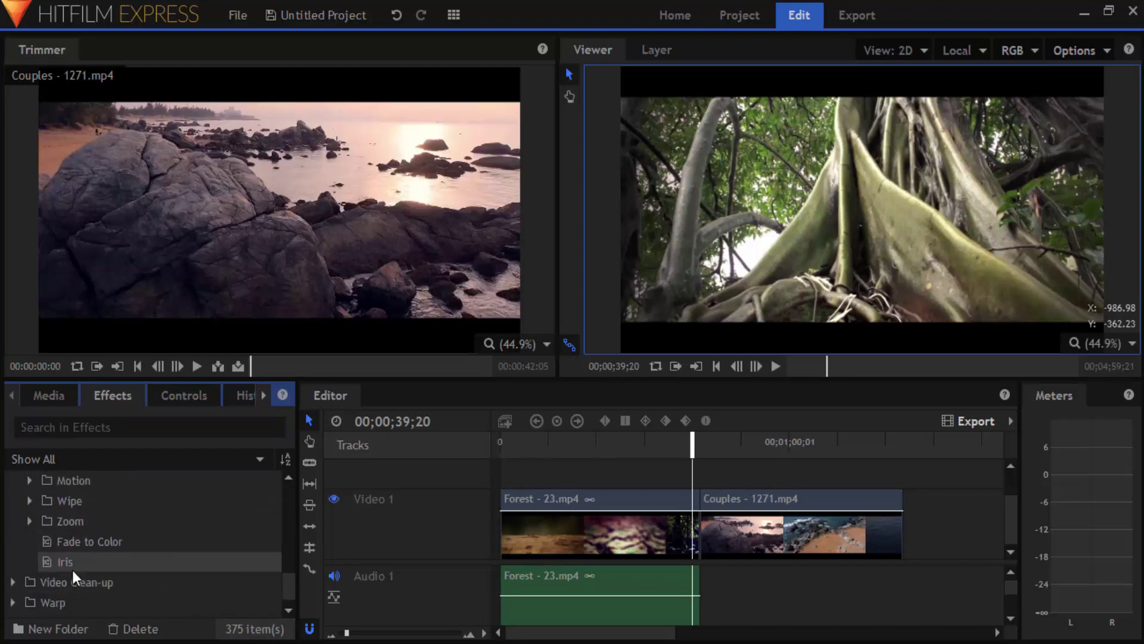
pyautogui.scroll(2, 35, 548)
# Browse the Zoom, Motion and Wipe folders and open the Dissolve category showing Cross Dissolve
pyautogui.click(29, 574)
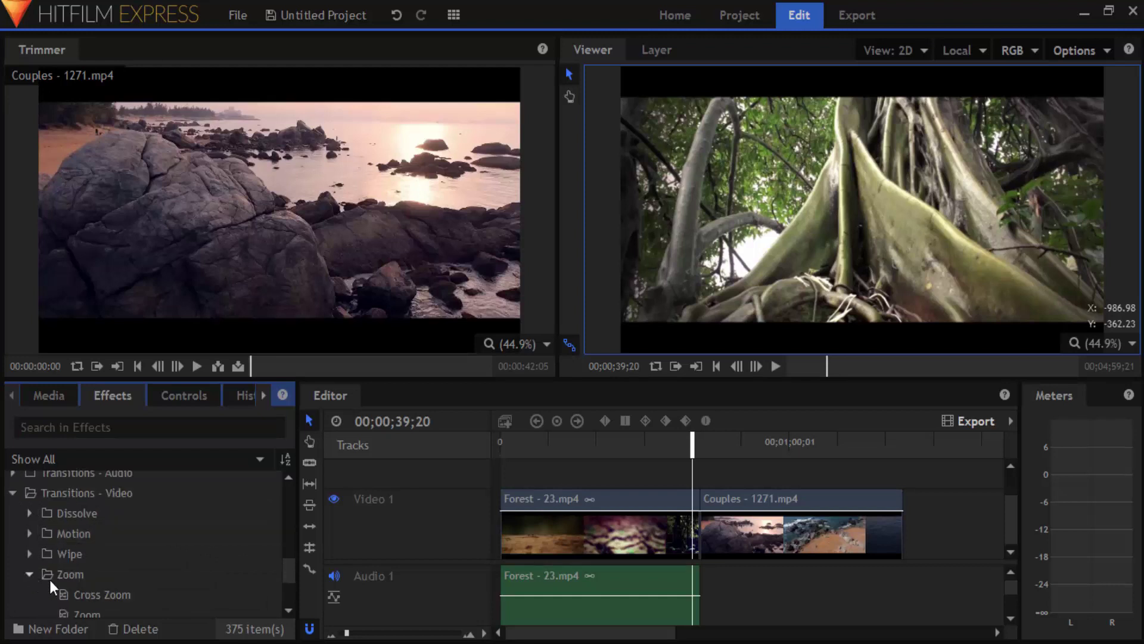
pyautogui.scroll(-2, 36, 548)
pyautogui.click(29, 515)
pyautogui.scroll(2, 30, 502)
pyautogui.click(28, 533)
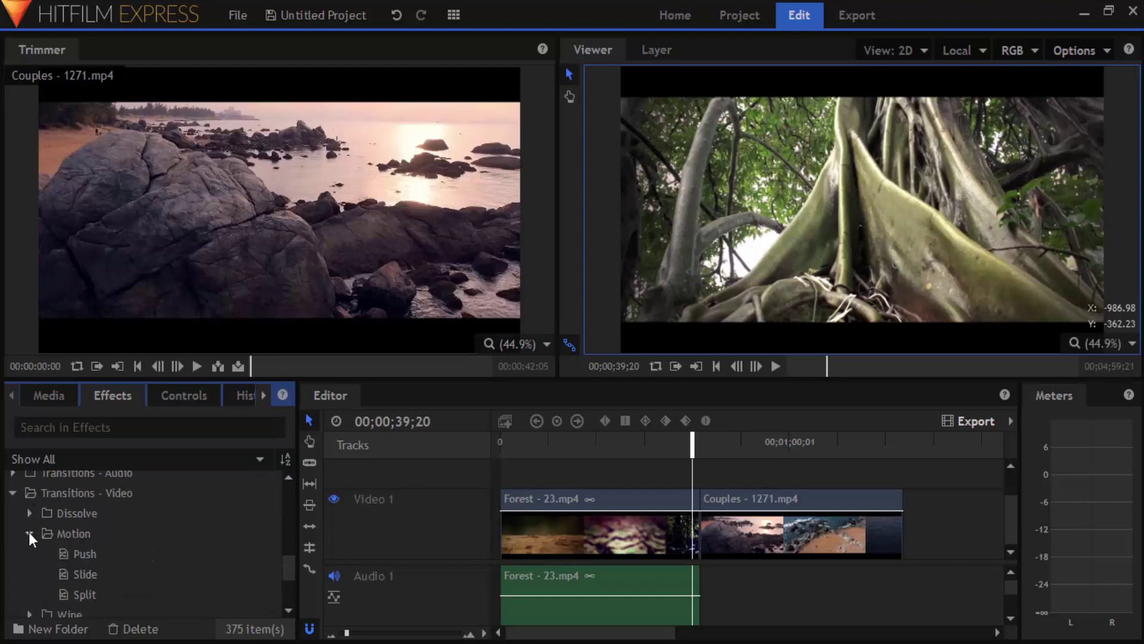
pyautogui.click(28, 512)
pyautogui.scroll(-5, 41, 536)
pyautogui.click(29, 537)
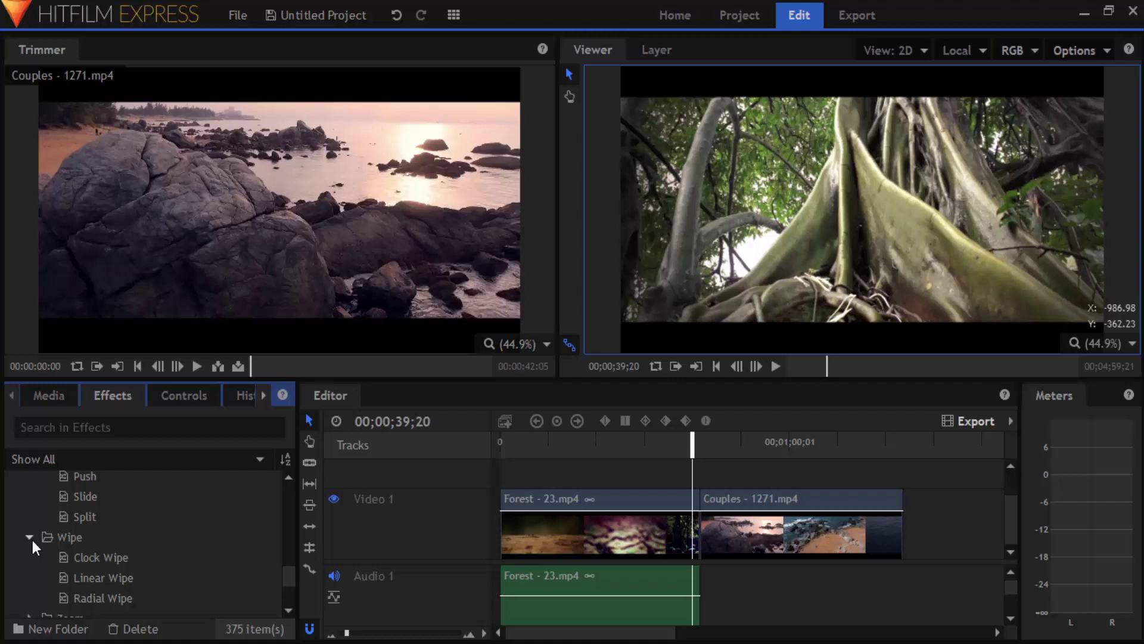
pyautogui.scroll(-3, 32, 540)
pyautogui.scroll(7, 234, 551)
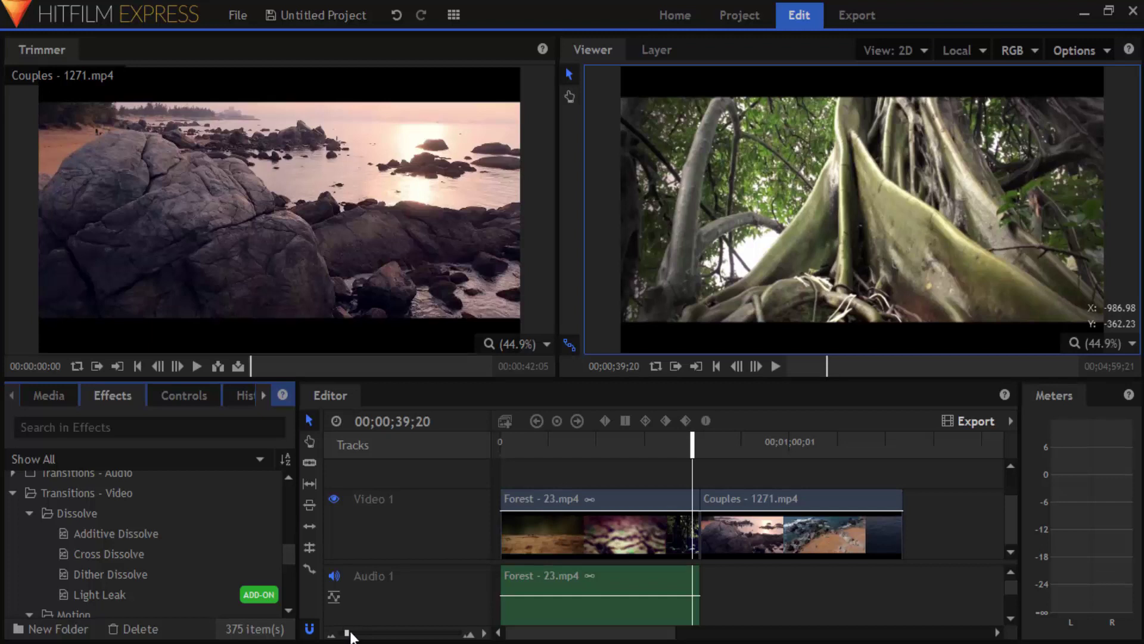
# Apply a Cross Dissolve at the Forest–Couples cut and play it back
pyautogui.moveTo(347, 633); pyautogui.dragTo(354, 633)
pyautogui.moveTo(754, 444)
pyautogui.mouseDown()
pyautogui.moveTo(789, 444)
pyautogui.moveTo(775, 444)
pyautogui.mouseUp()
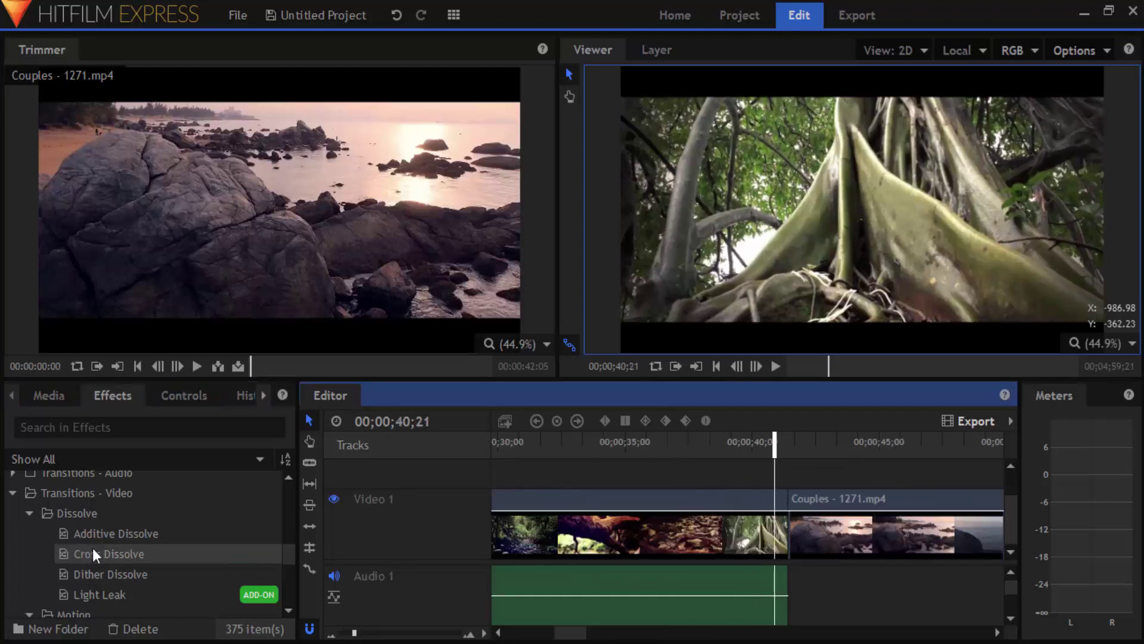
pyautogui.click(116, 556)
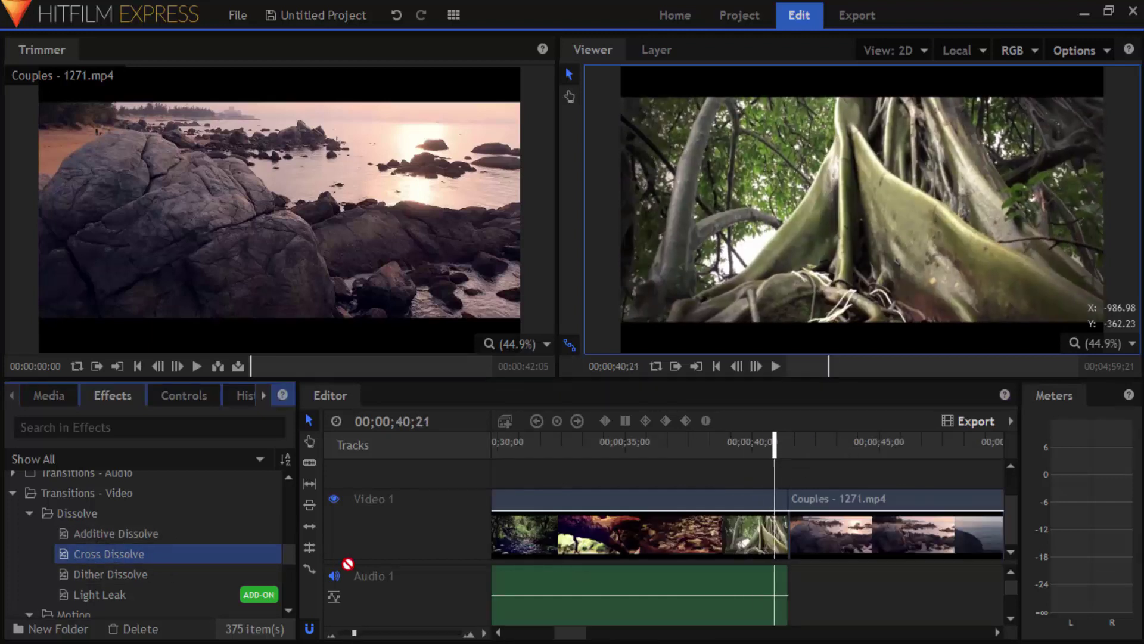
pyautogui.moveTo(347, 564); pyautogui.dragTo(800, 506)
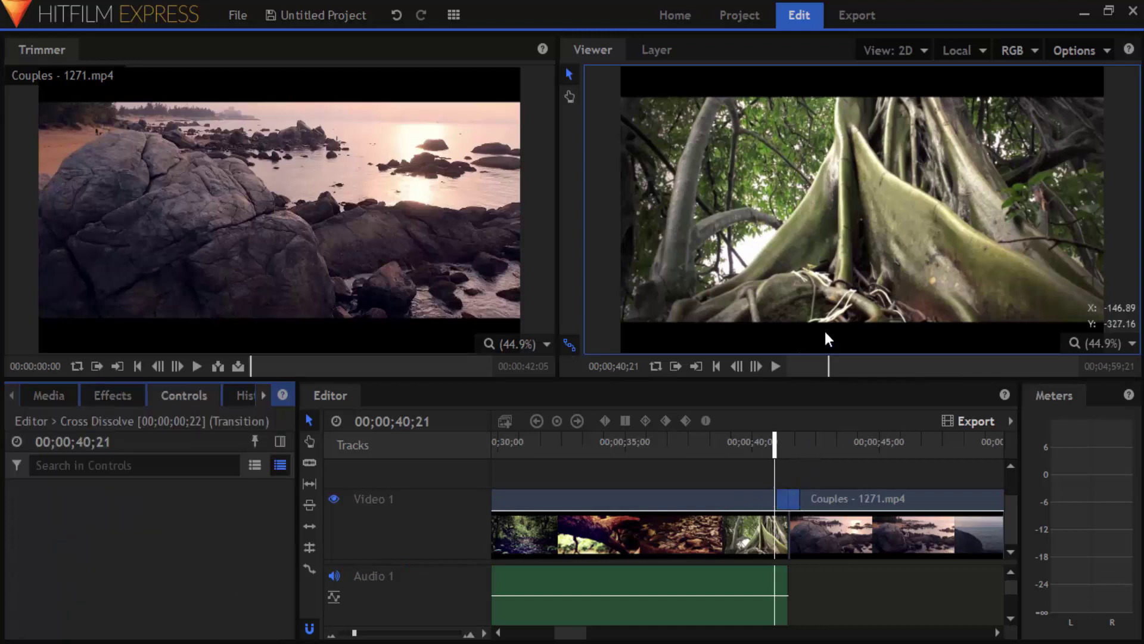
pyautogui.press('space')
pyautogui.click(794, 466)
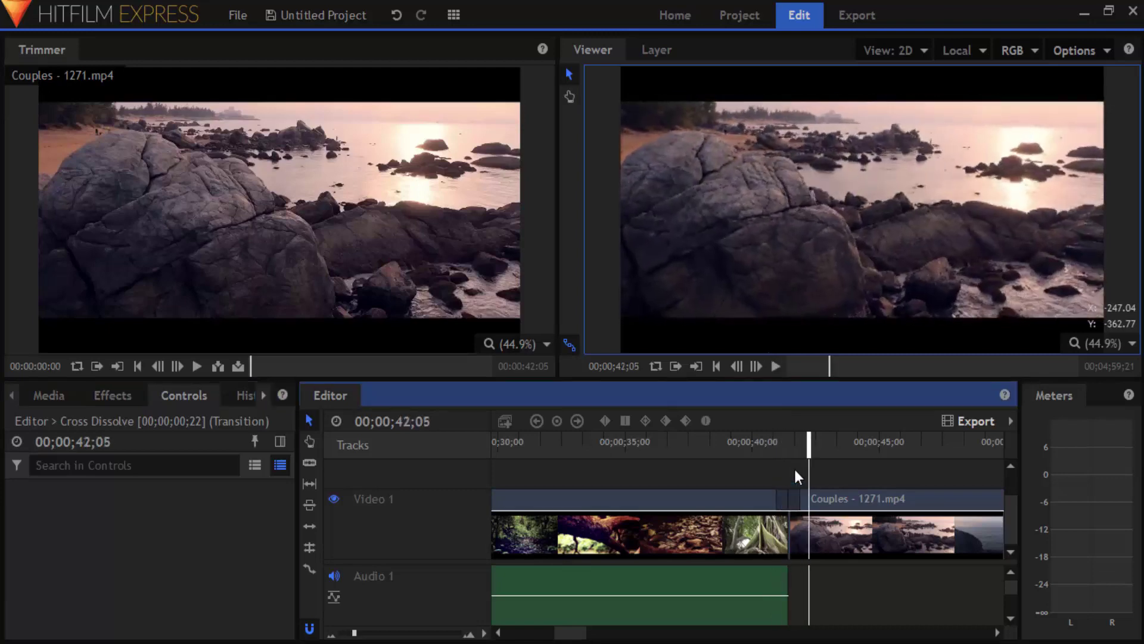
# Adjust the dissolve's edges, shorten it from the left, and preview the result
pyautogui.moveTo(803, 440); pyautogui.dragTo(757, 459)
pyautogui.moveTo(774, 500); pyautogui.dragTo(706, 500)
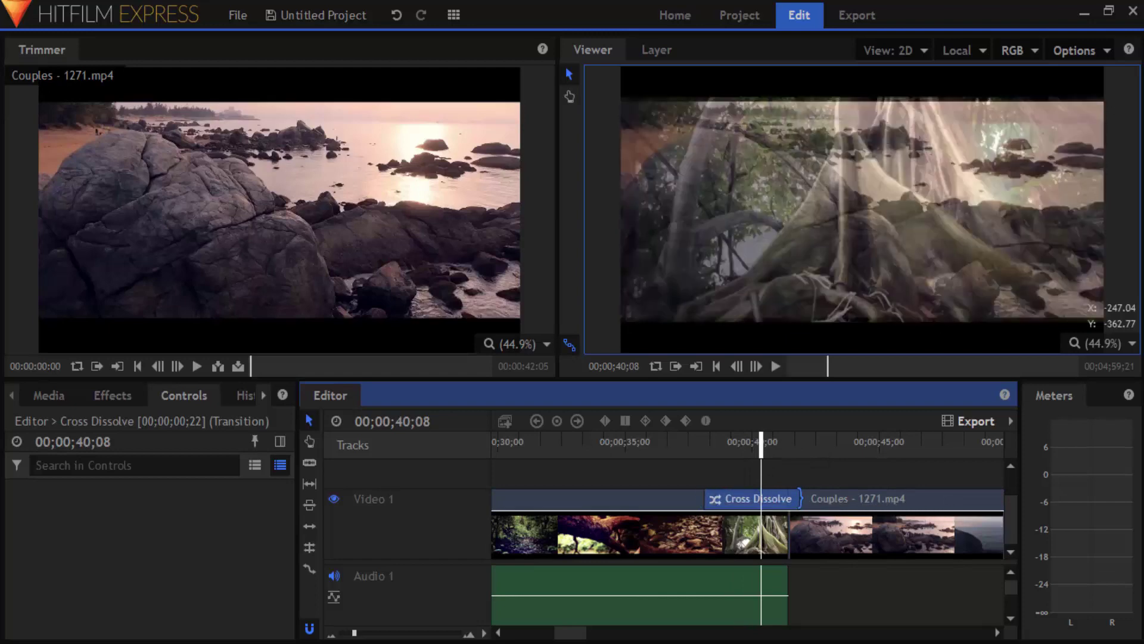
pyautogui.moveTo(800, 499); pyautogui.dragTo(859, 503)
pyautogui.moveTo(931, 495); pyautogui.dragTo(832, 500)
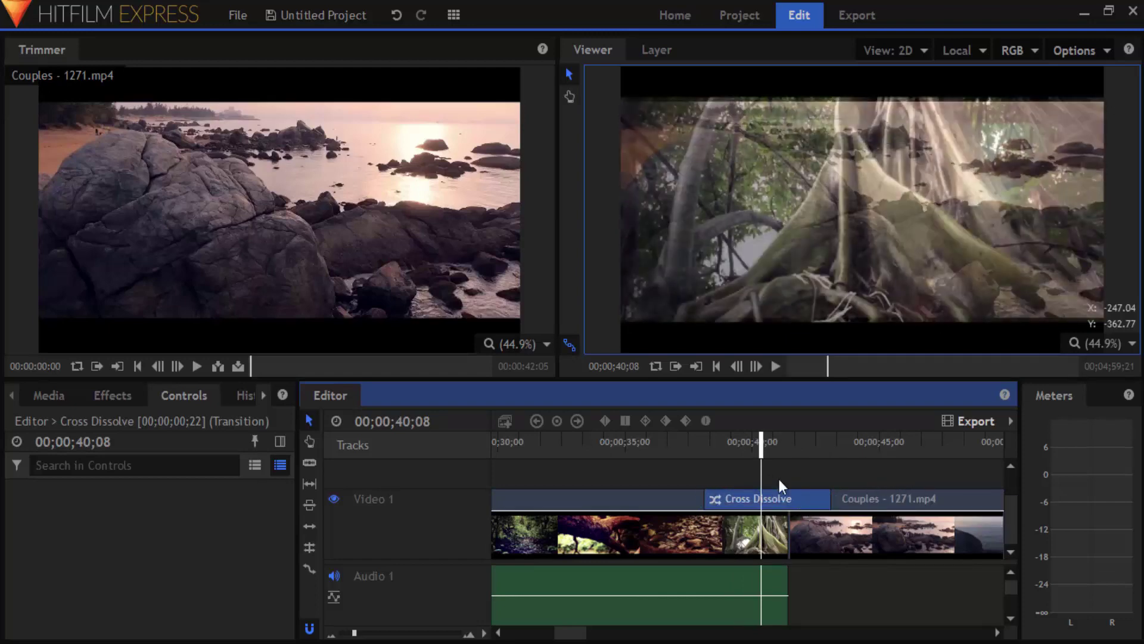
pyautogui.moveTo(761, 459); pyautogui.dragTo(769, 500)
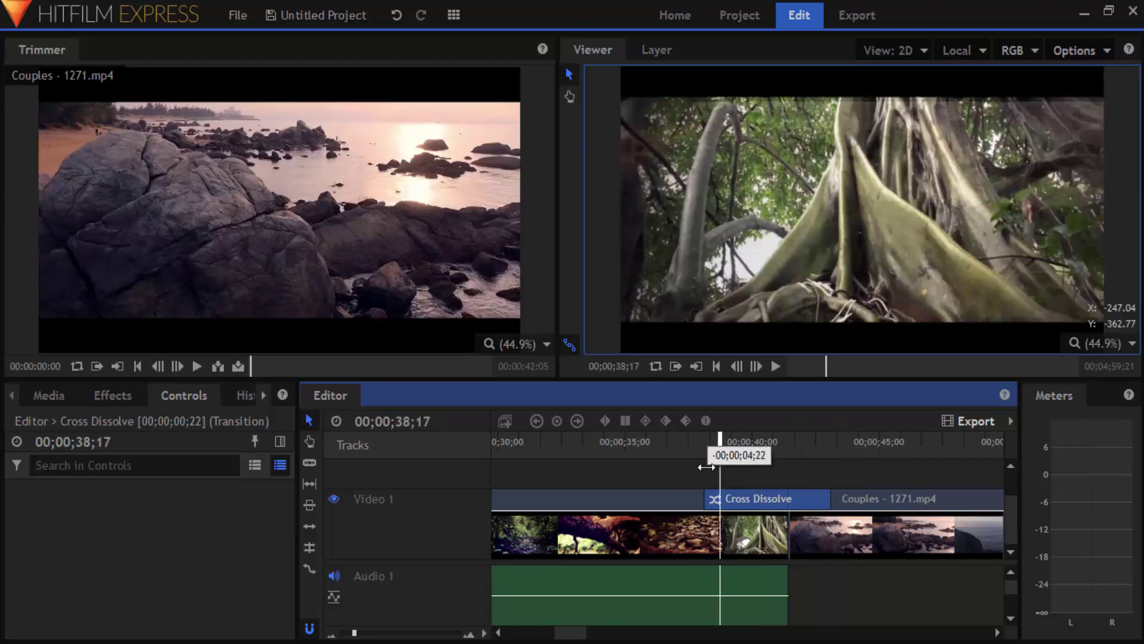
pyautogui.press('space')
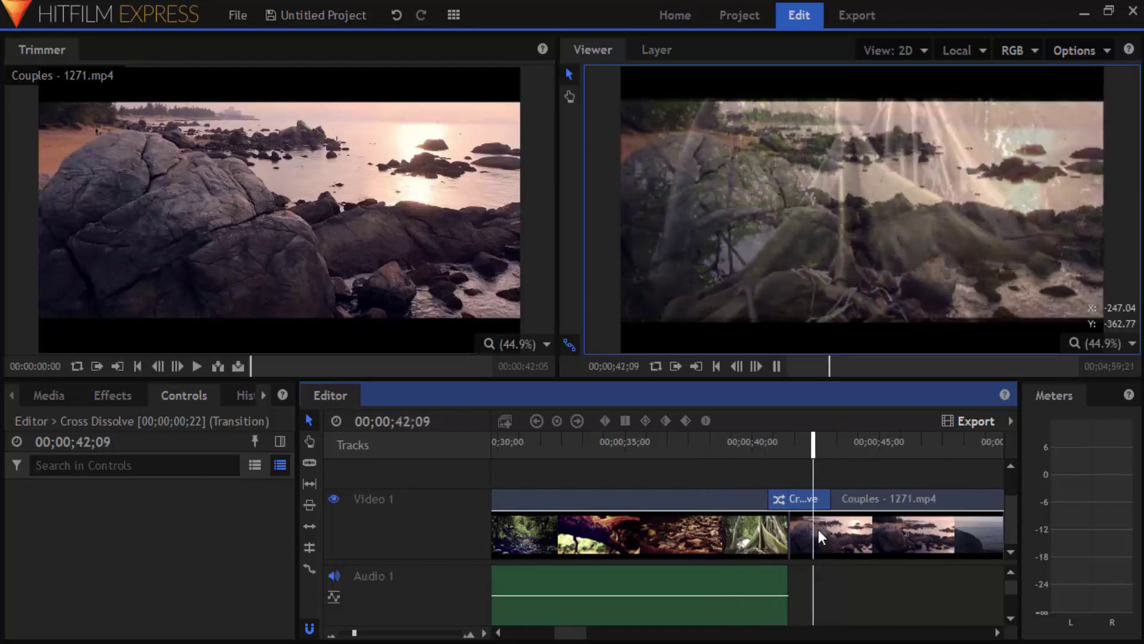
pyautogui.press('space')
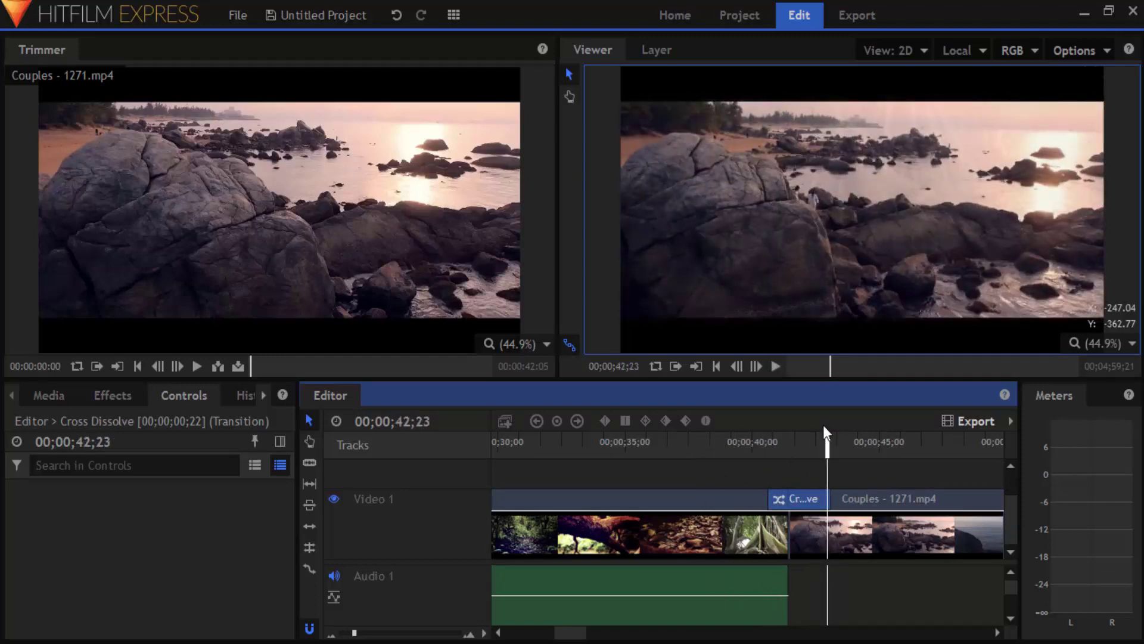
# Delete the Cross Dissolve and place a Clock Wipe from the Wipe transitions on the Forest–Couples cut
pyautogui.press('Delete')
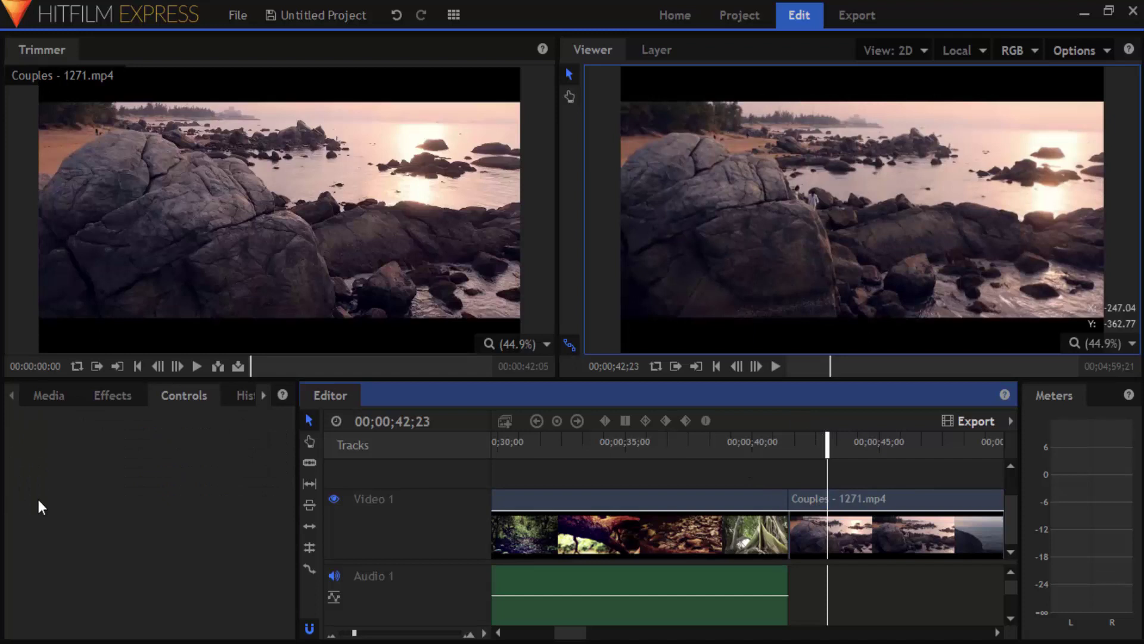
pyautogui.click(128, 395)
pyautogui.scroll(-2, 121, 534)
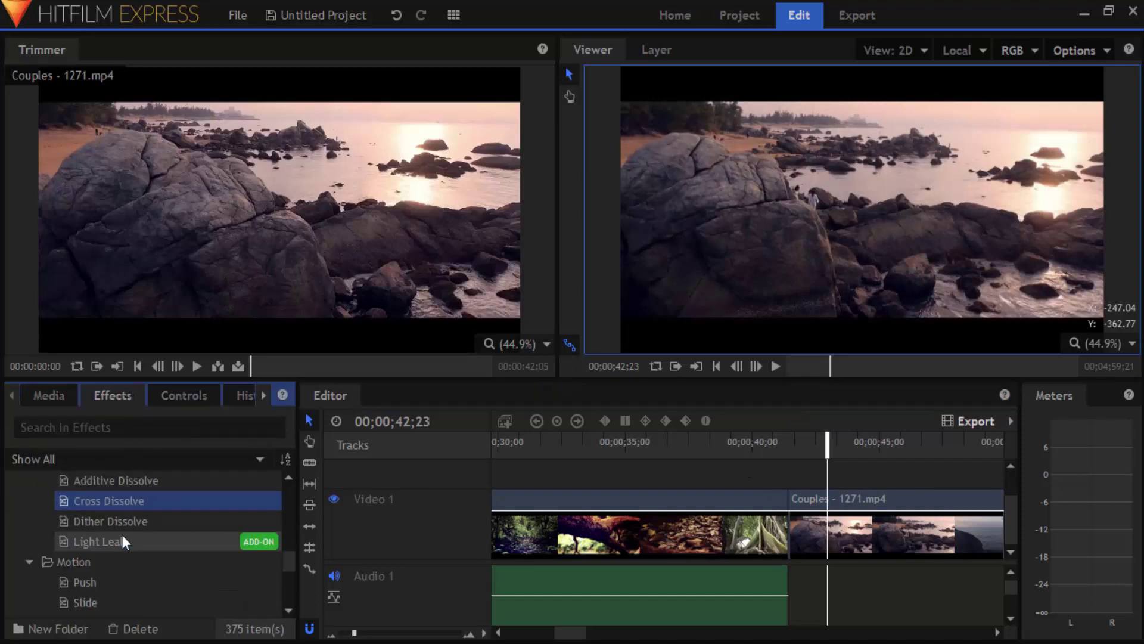
pyautogui.scroll(3, 122, 534)
pyautogui.scroll(-3, 120, 573)
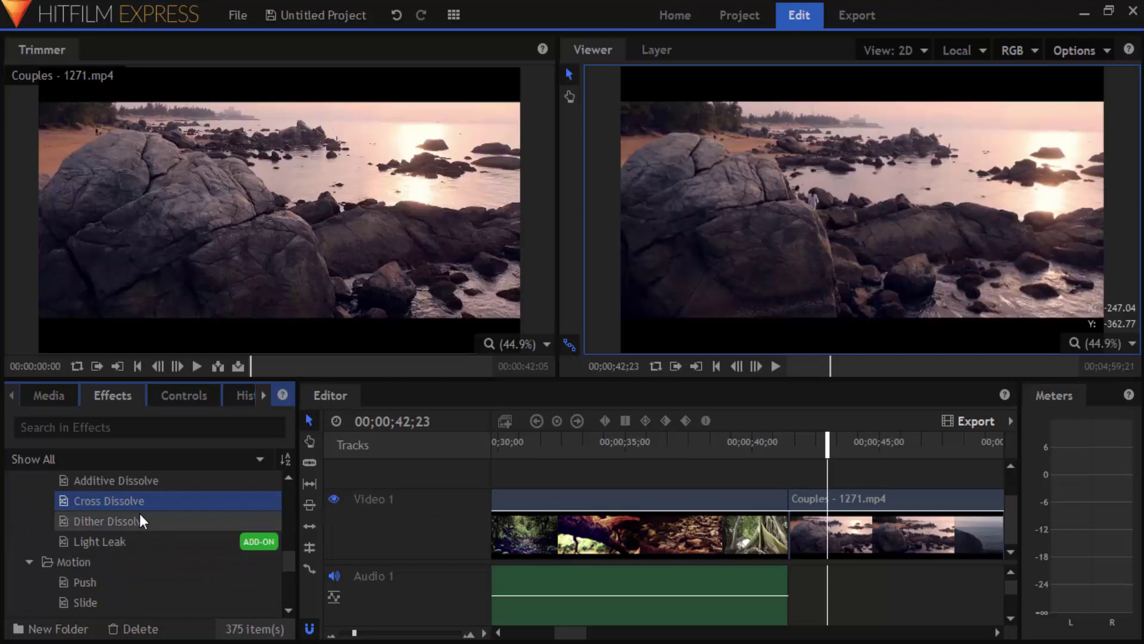
pyautogui.scroll(-2, 140, 516)
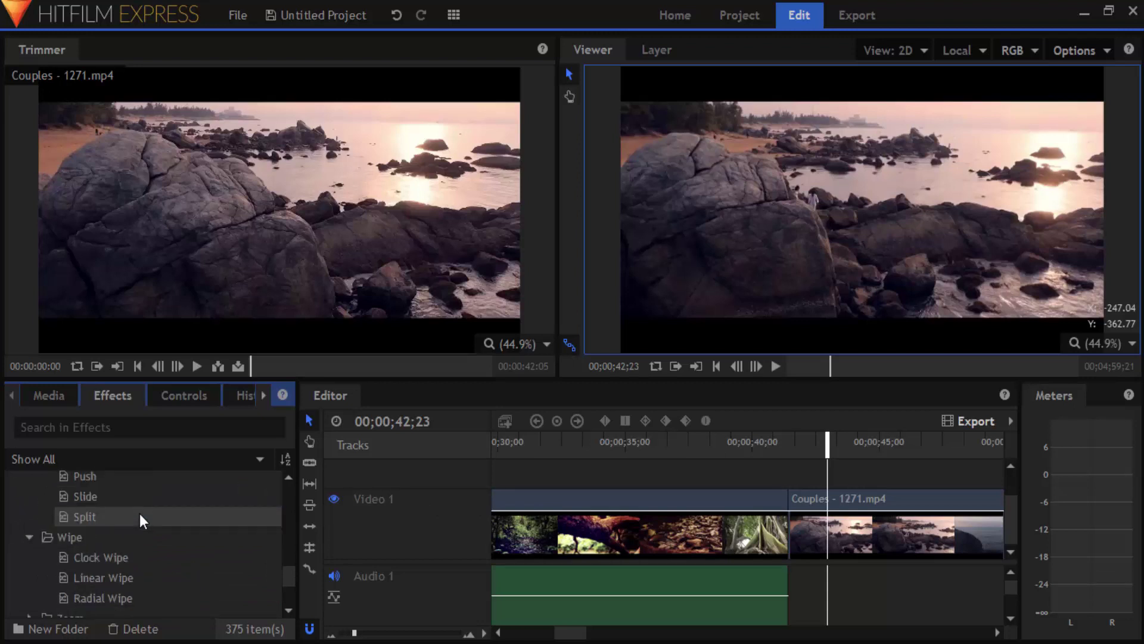
pyautogui.moveTo(108, 556); pyautogui.dragTo(794, 504)
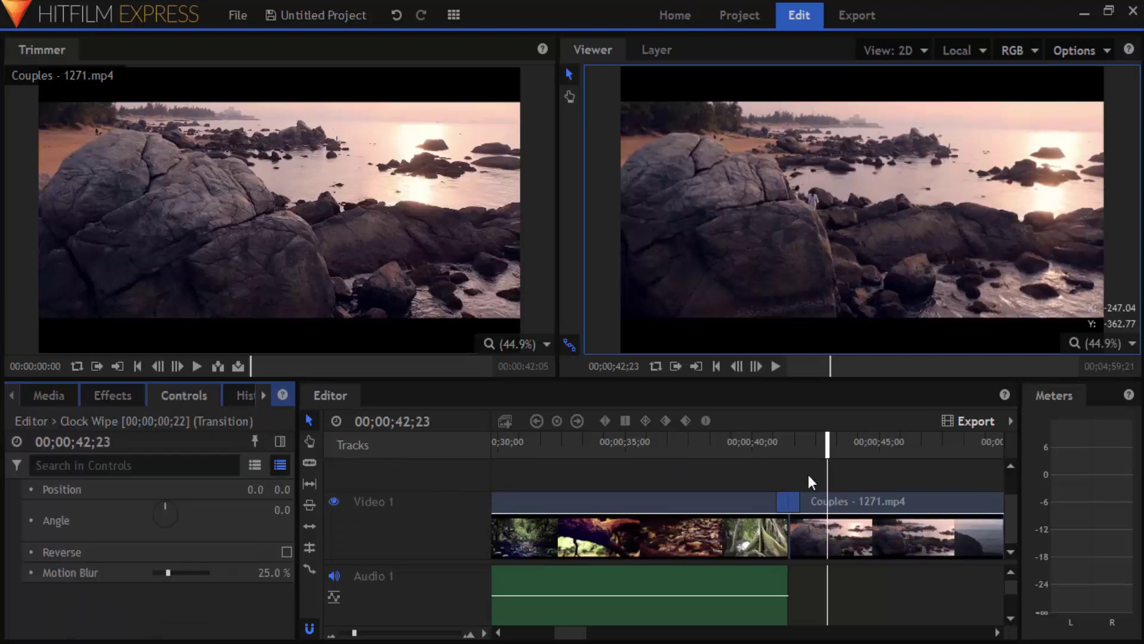
pyautogui.moveTo(822, 440); pyautogui.dragTo(770, 441)
# Set the Clock Wipe's angle to 327, motion blur to 100% and Position X to 361, Reverse off
pyautogui.click(182, 391)
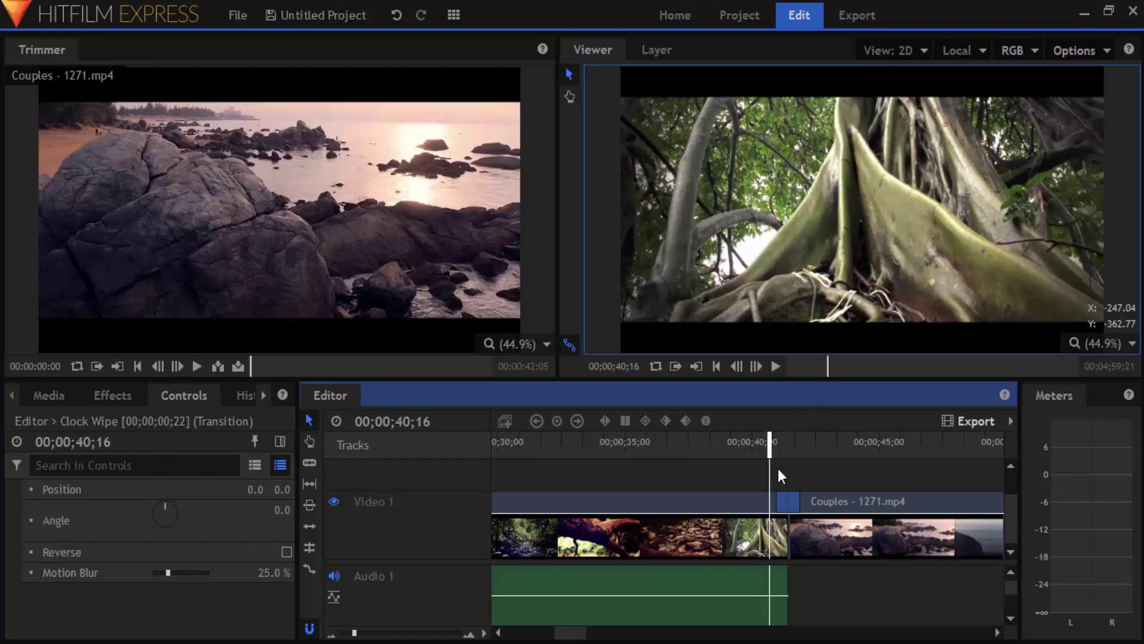
pyautogui.moveTo(774, 445); pyautogui.dragTo(789, 451)
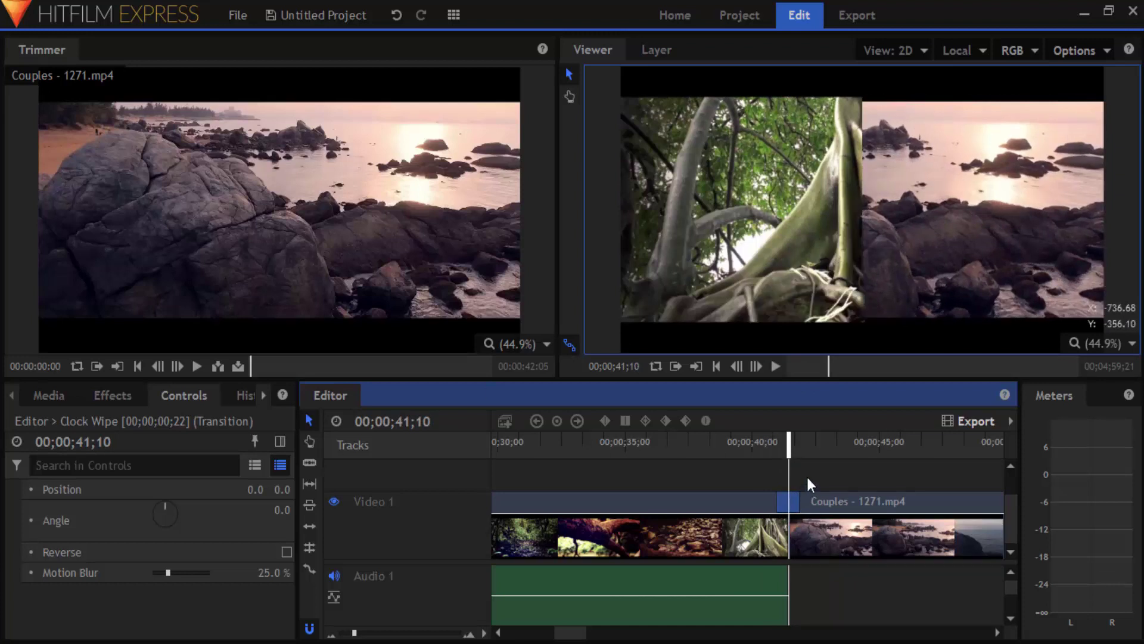
pyautogui.press('Left')
pyautogui.press('Left')
pyautogui.press('Left')
pyautogui.press('Left')
pyautogui.moveTo(171, 512); pyautogui.dragTo(174, 520)
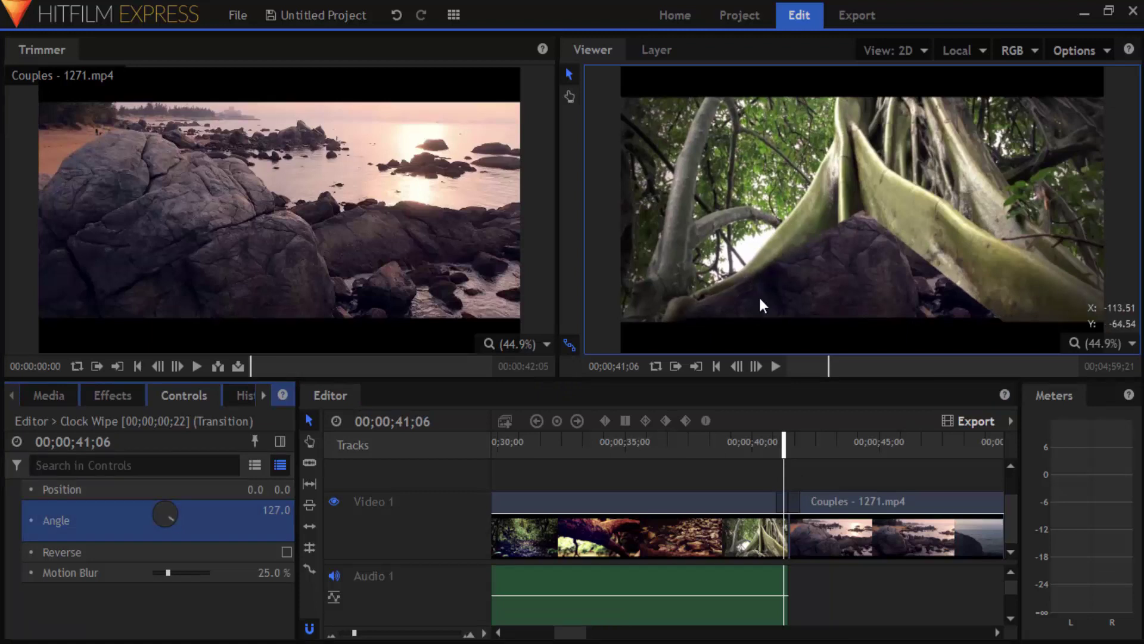
pyautogui.moveTo(149, 530)
pyautogui.mouseDown()
pyautogui.moveTo(152, 509)
pyautogui.moveTo(158, 527)
pyautogui.mouseUp()
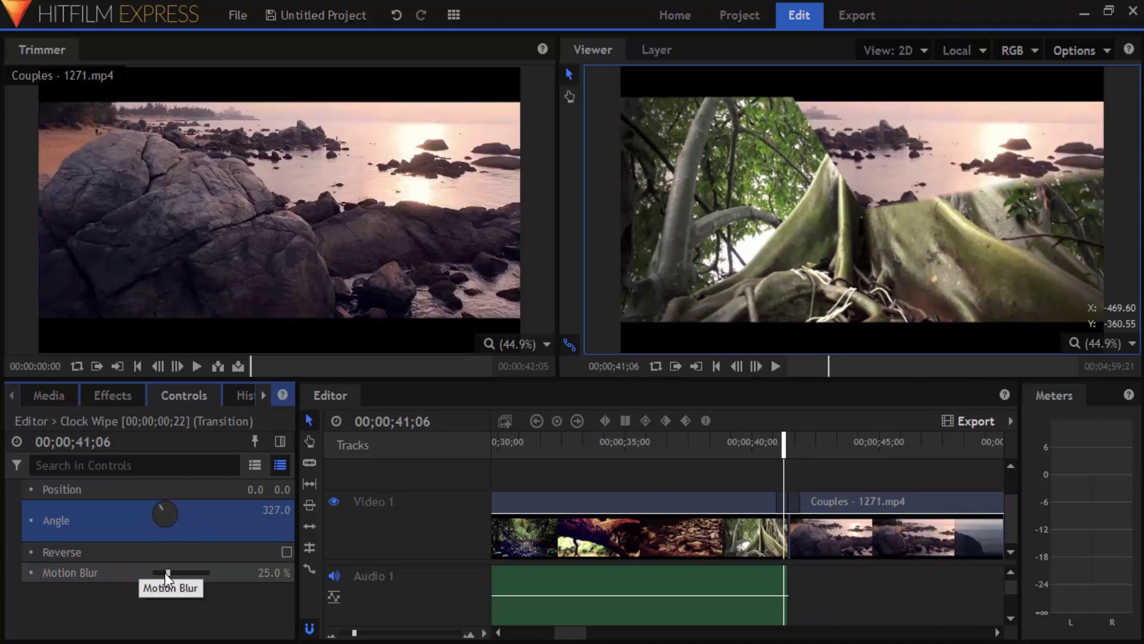
pyautogui.moveTo(169, 571); pyautogui.dragTo(228, 578)
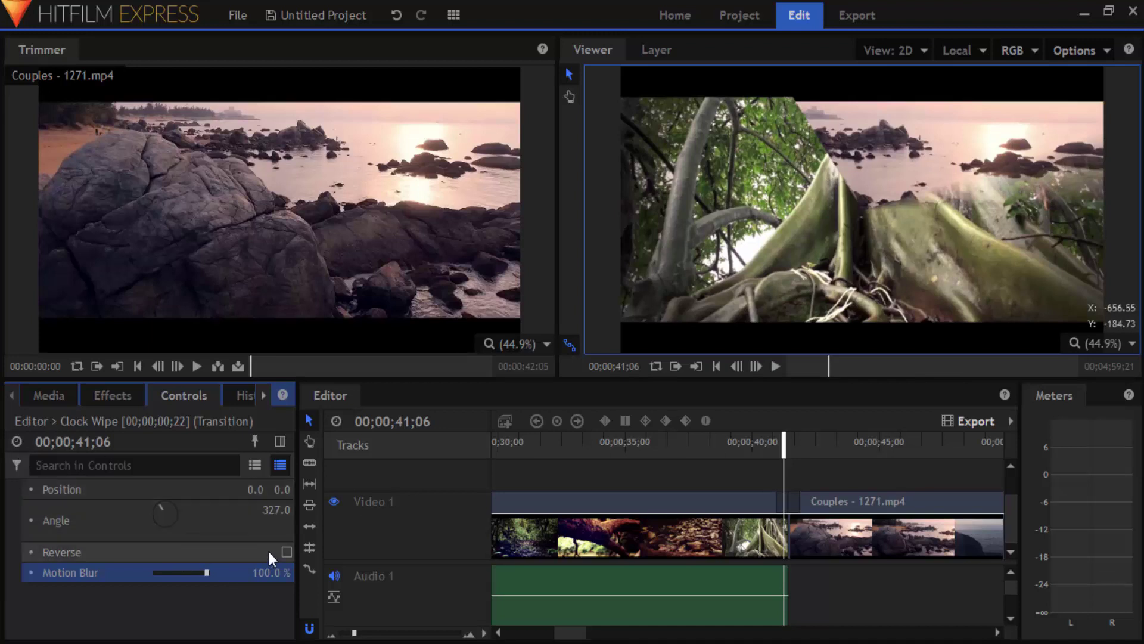
pyautogui.click(287, 552)
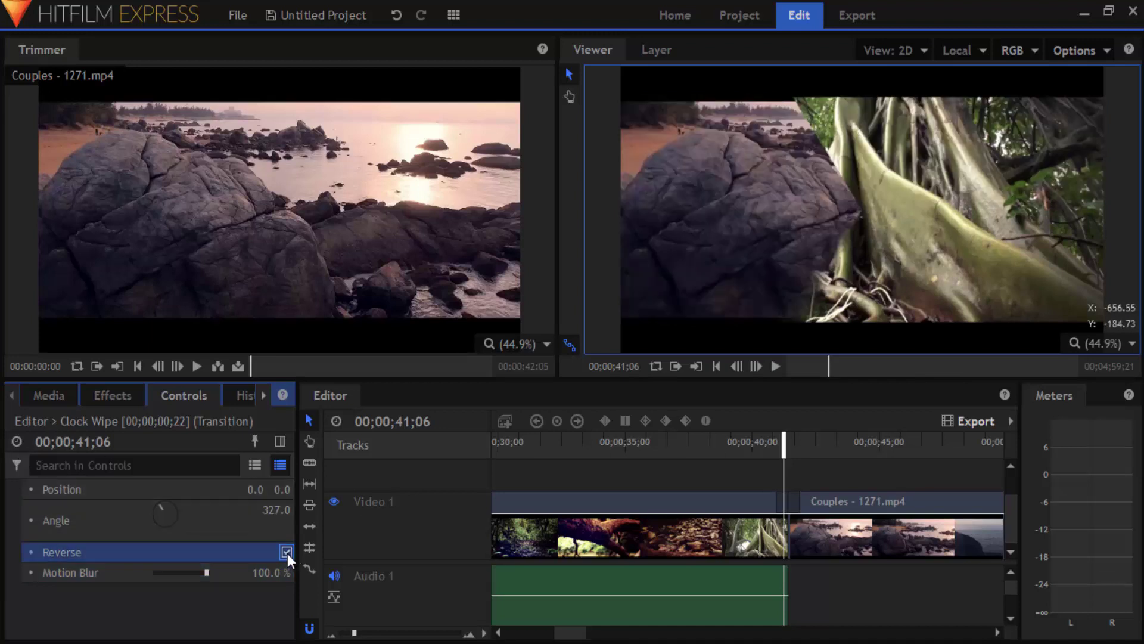
pyautogui.click(280, 547)
pyautogui.moveTo(255, 488); pyautogui.dragTo(471, 488)
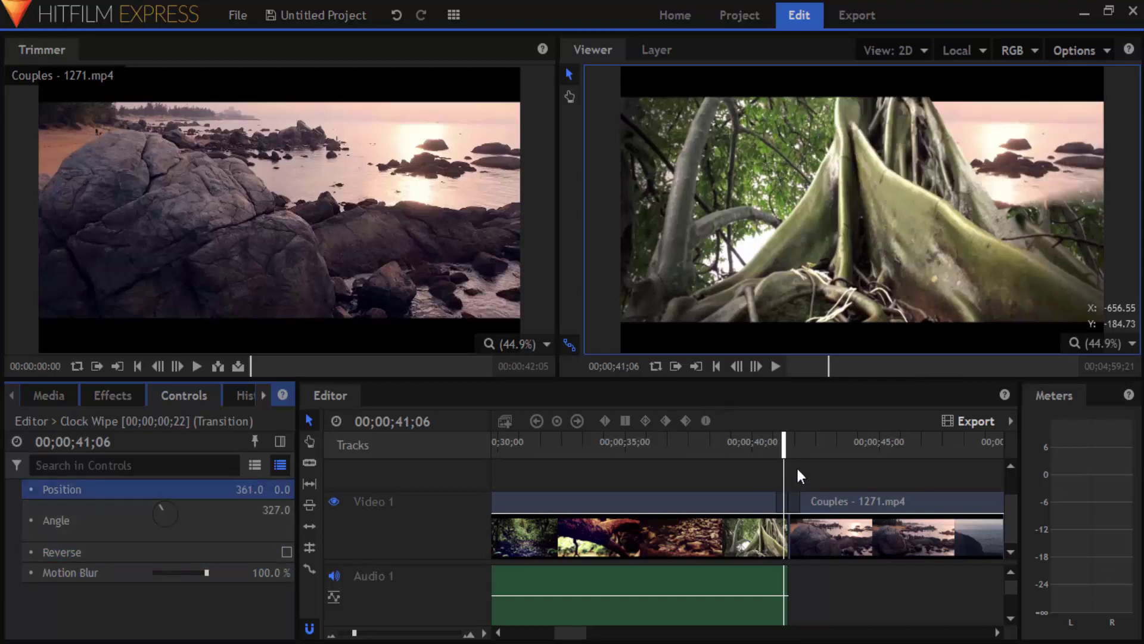
# Play back the Clock Wipe twice, then drag its right edge further into the Couples clip
pyautogui.moveTo(784, 442); pyautogui.dragTo(773, 446)
pyautogui.press('space')
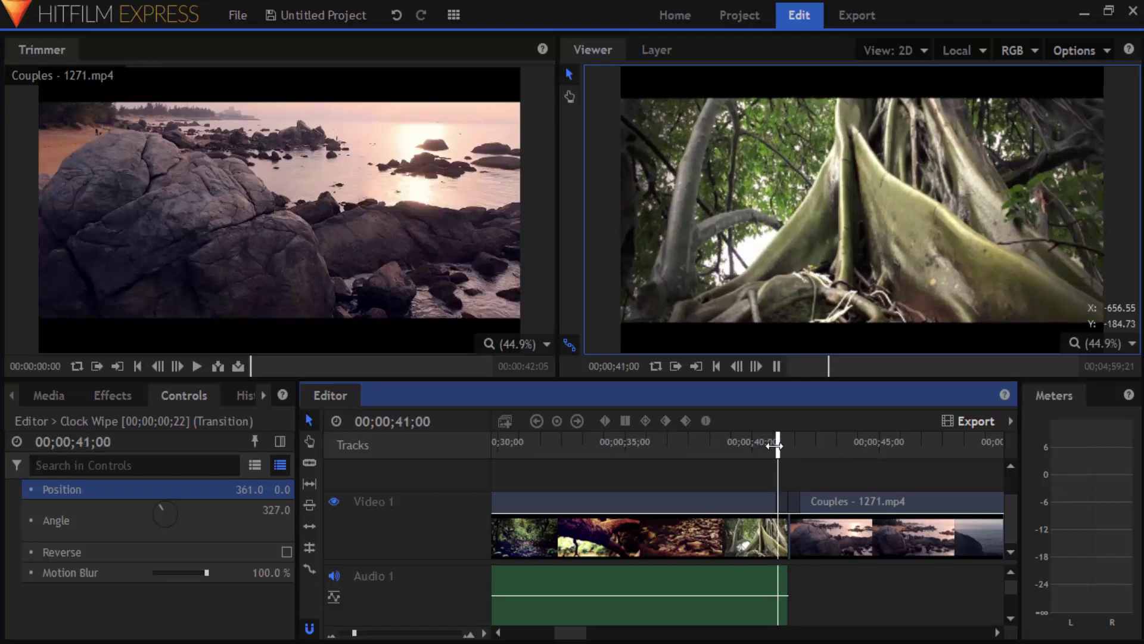
pyautogui.press('space')
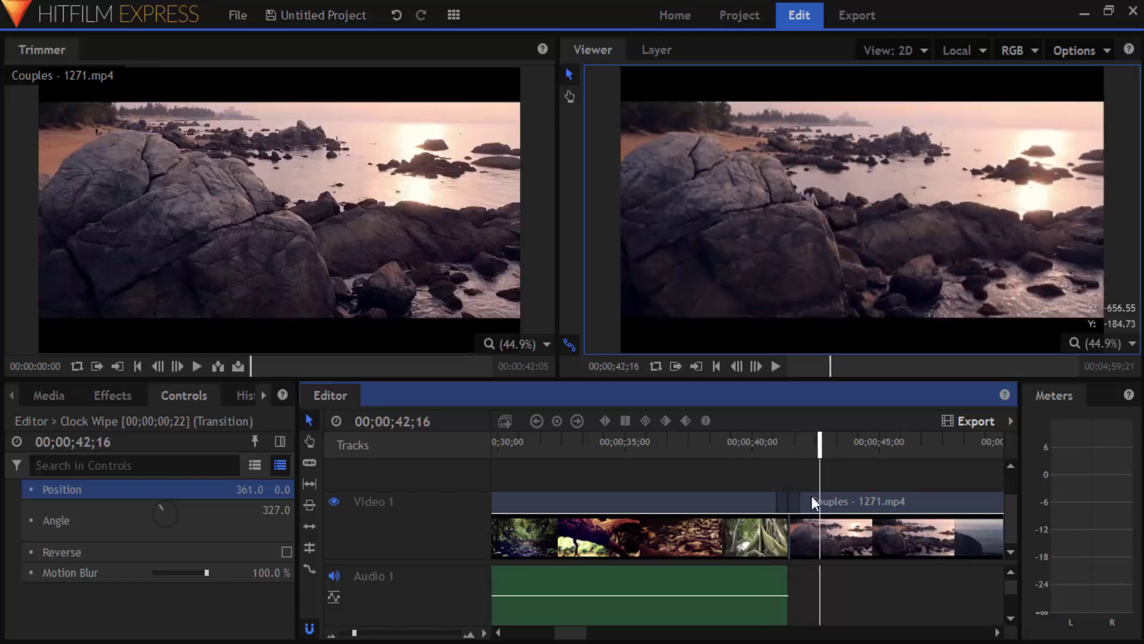
pyautogui.moveTo(775, 446)
pyautogui.mouseDown()
pyautogui.moveTo(752, 445)
pyautogui.moveTo(768, 448)
pyautogui.mouseUp()
pyautogui.press('space')
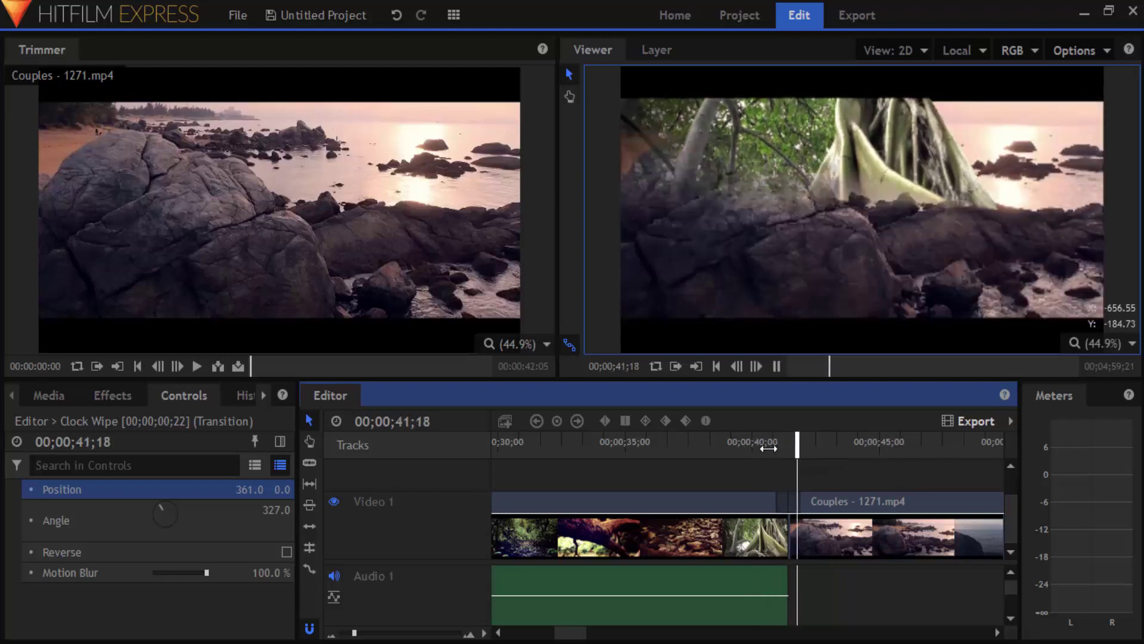
pyautogui.press('space')
pyautogui.moveTo(798, 504); pyautogui.dragTo(827, 505)
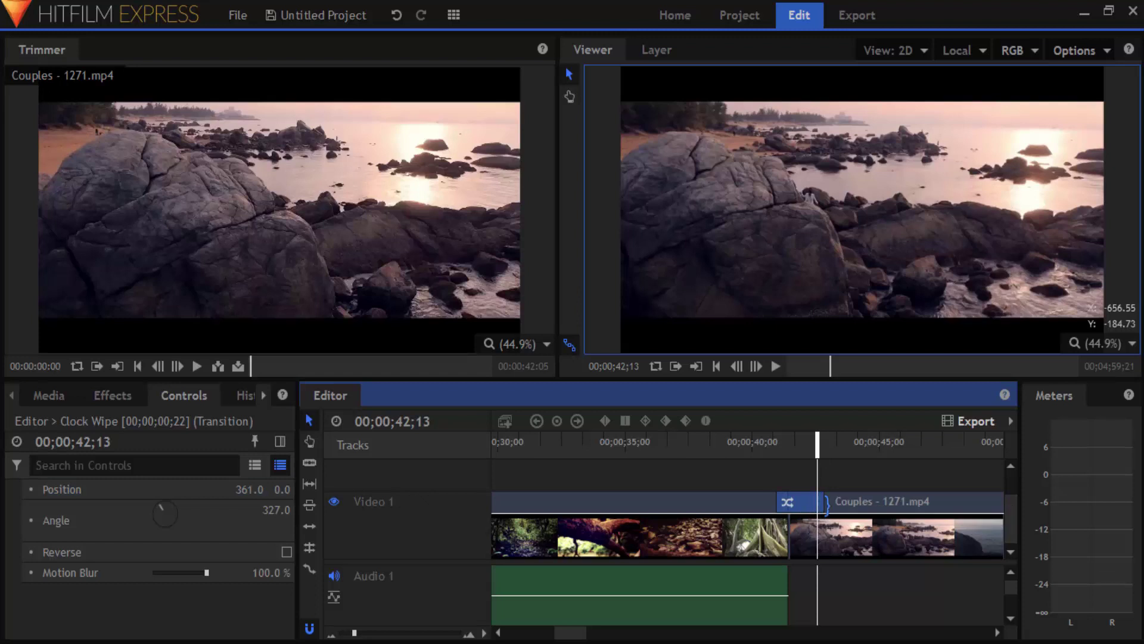
pyautogui.moveTo(816, 459); pyautogui.dragTo(842, 474)
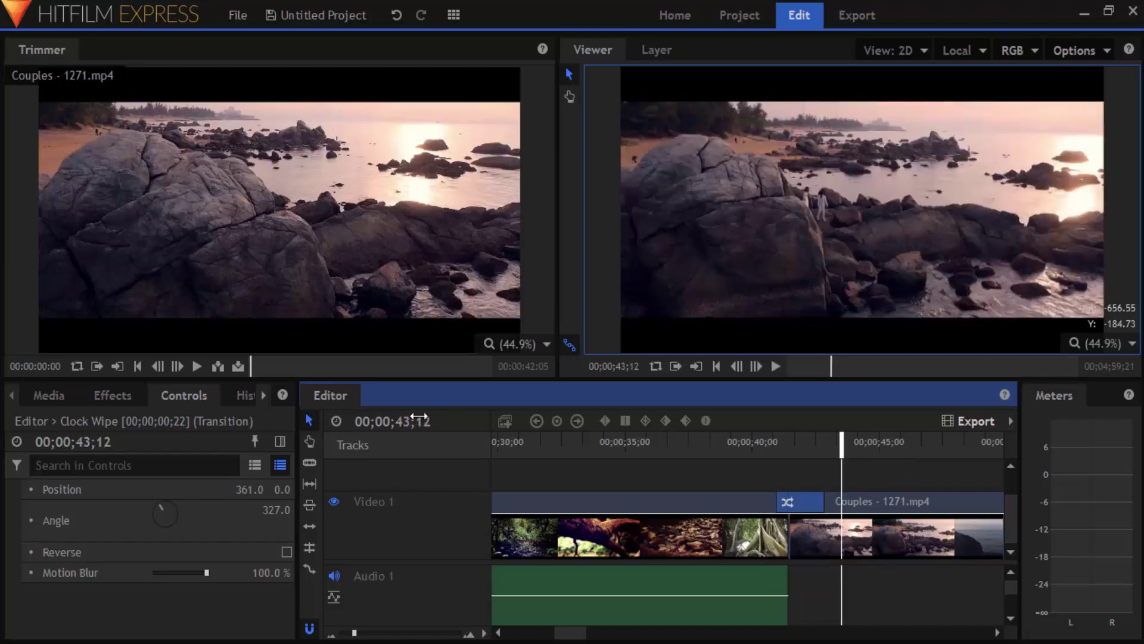
# Swap the Clock Wipe for a Cross Dissolve at the Forest–Couples cut and play it back
pyautogui.click(113, 395)
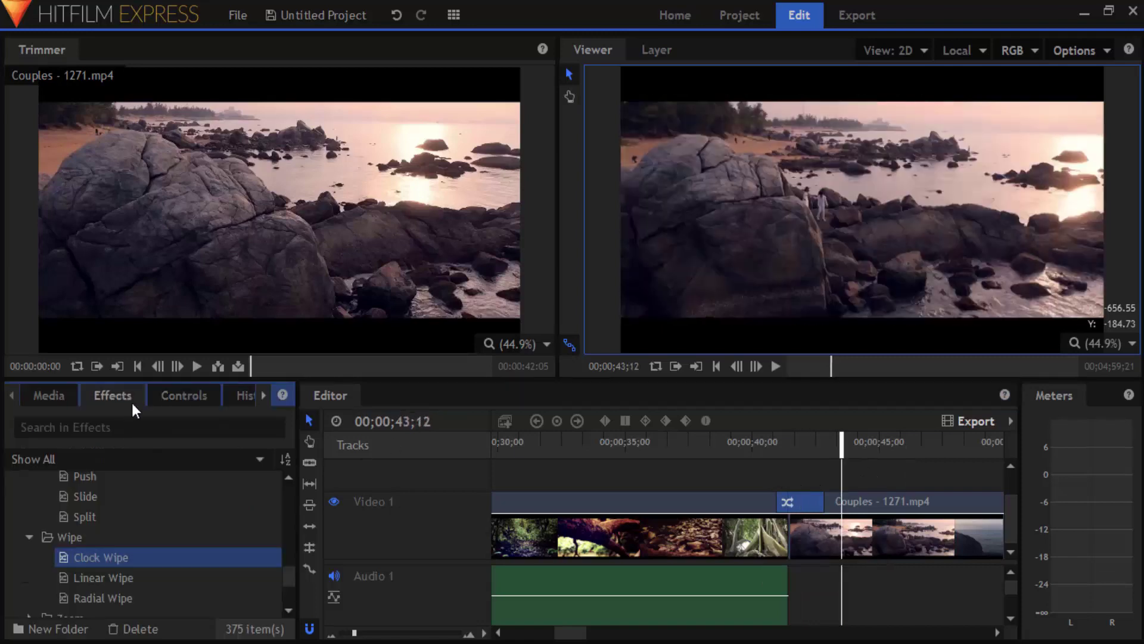
pyautogui.click(813, 499)
pyautogui.moveTo(836, 447); pyautogui.dragTo(790, 447)
pyautogui.scroll(5, 131, 555)
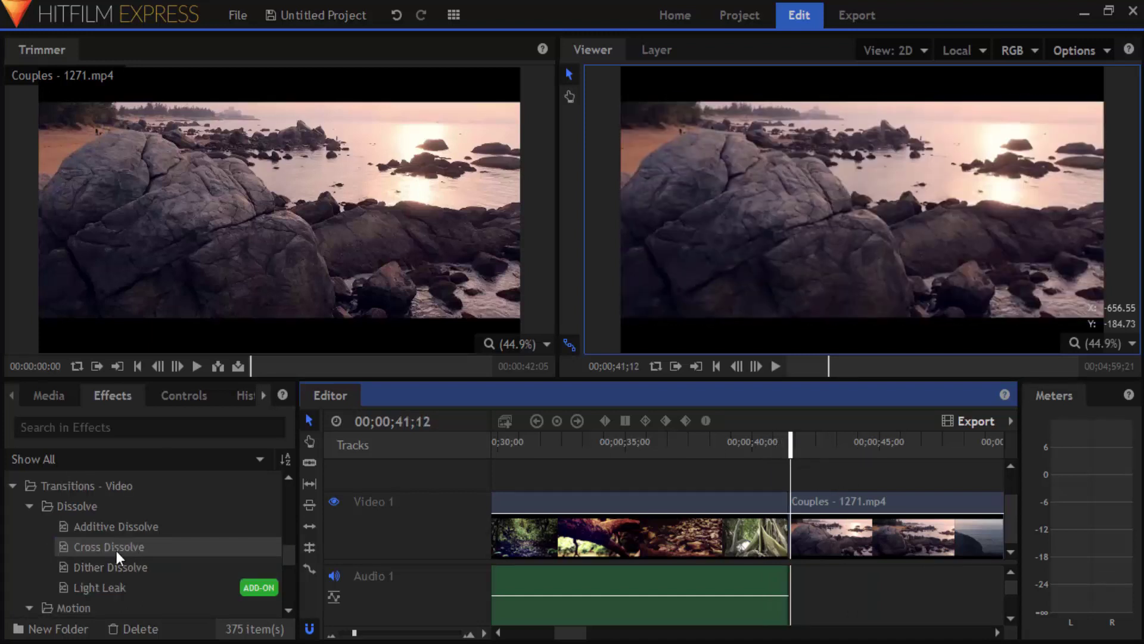
pyautogui.moveTo(115, 547); pyautogui.dragTo(791, 507)
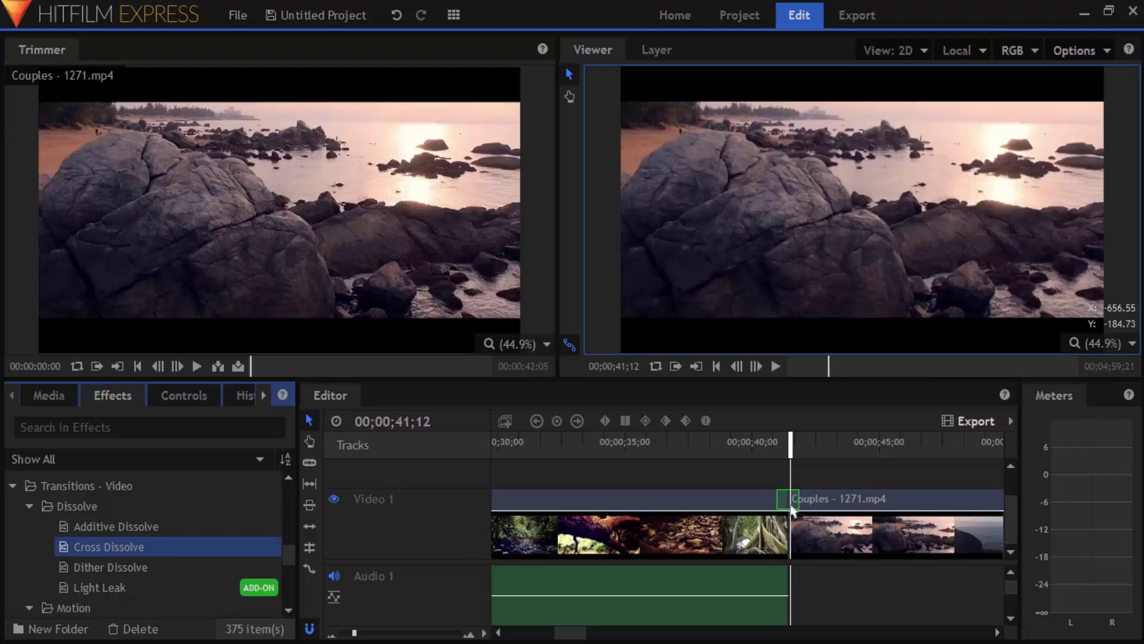
pyautogui.click(762, 442)
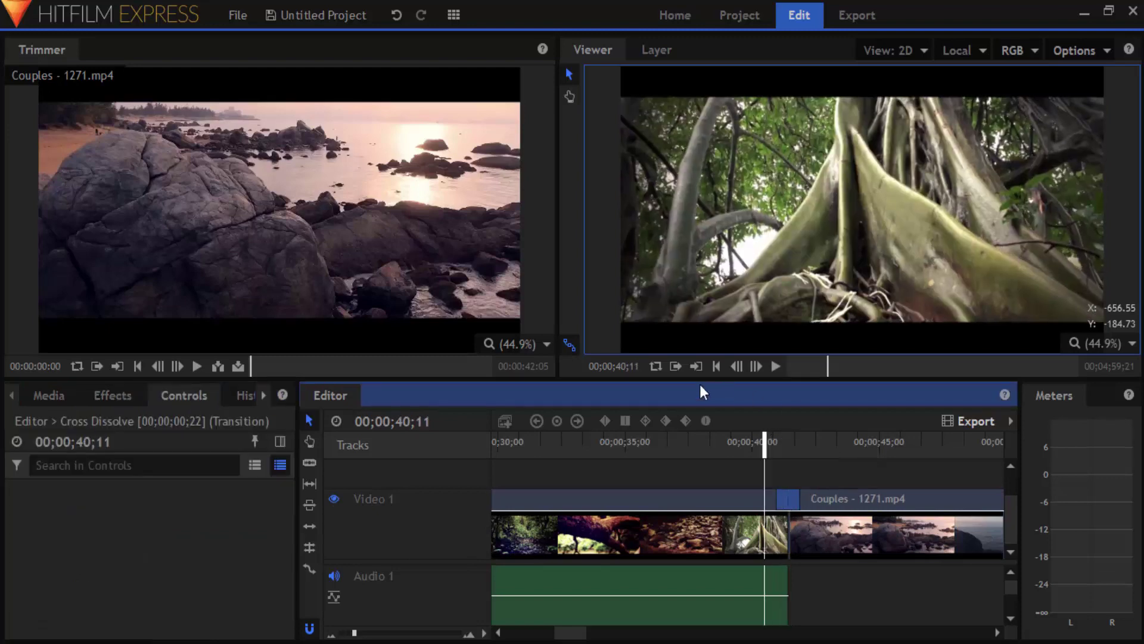
pyautogui.click(775, 366)
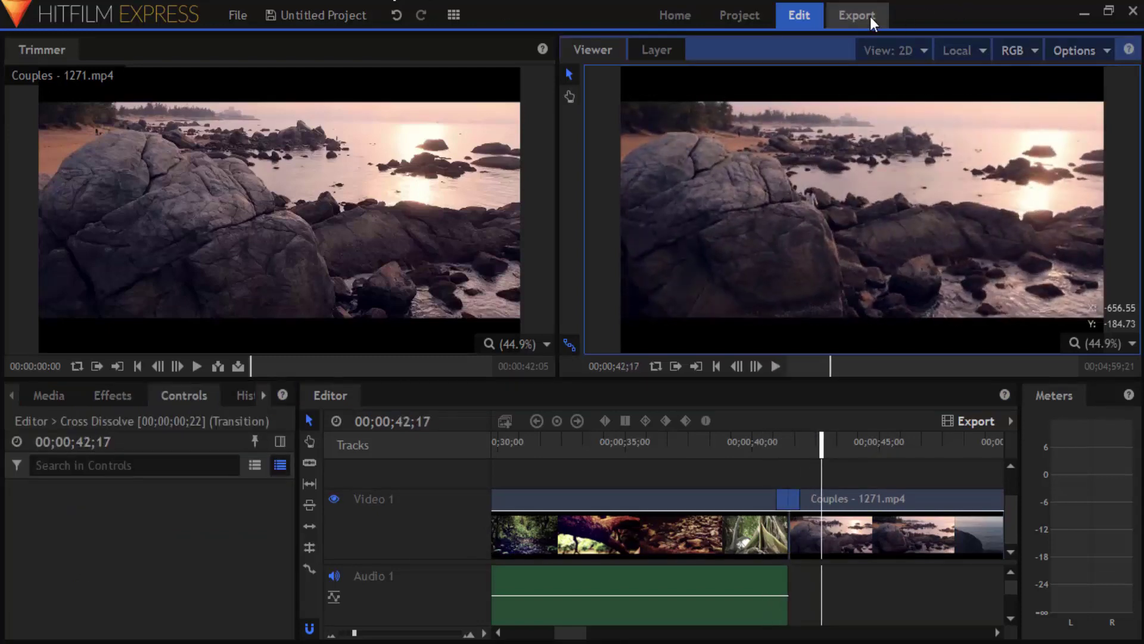
# Queue the timeline's full contents for export in the Export workspace
pyautogui.click(869, 15)
pyautogui.click(568, 149)
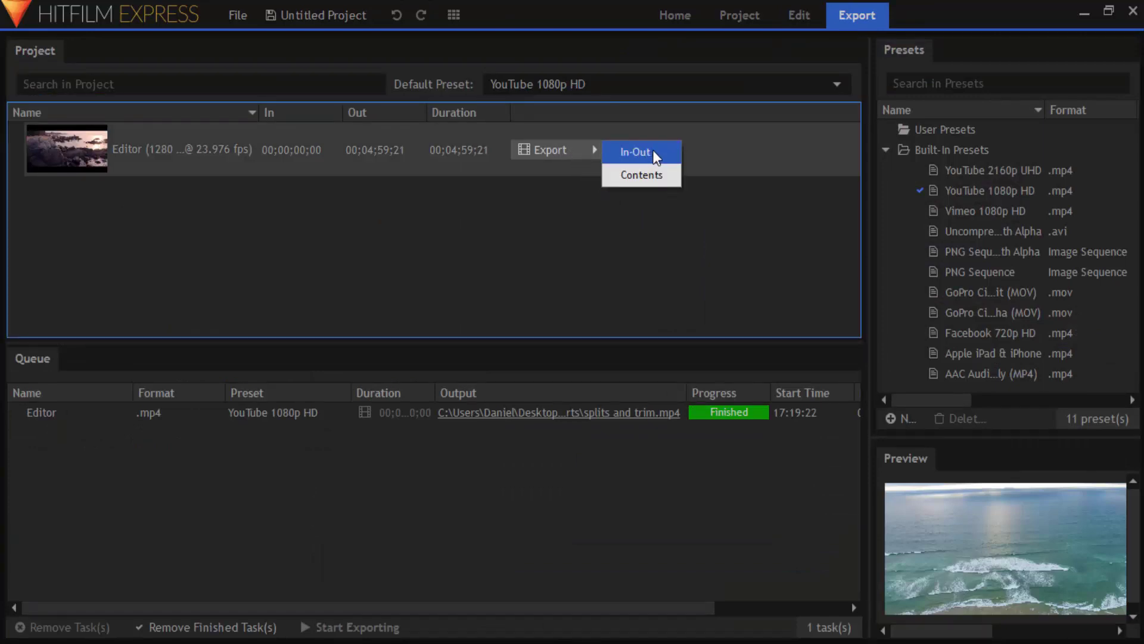
pyautogui.click(652, 178)
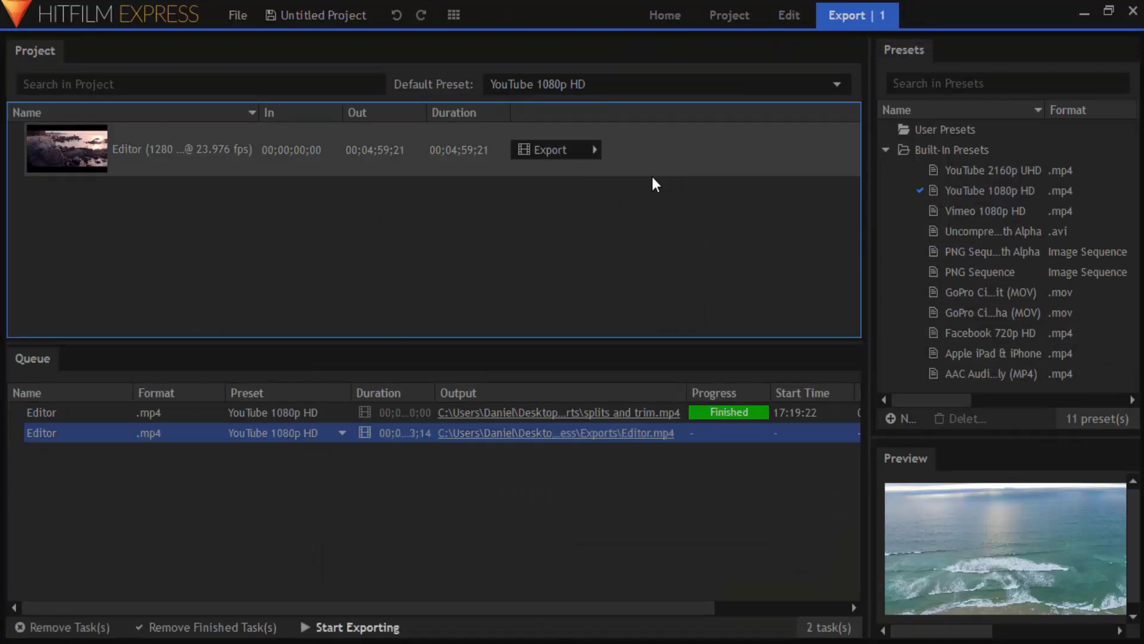
# Rename the queued export's output file to Transitions.mp4 in the Exports folder
pyautogui.click(544, 433)
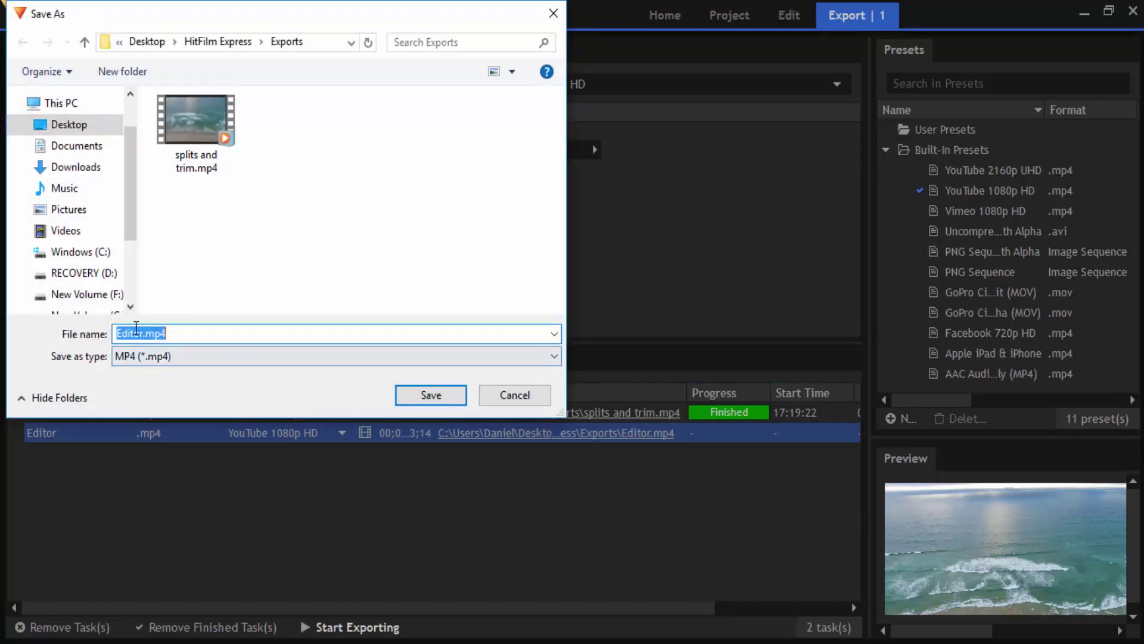
pyautogui.moveTo(141, 333); pyautogui.dragTo(55, 345)
pyautogui.press('BackSpace')
pyautogui.press('Delete')
pyautogui.write('Transitions')
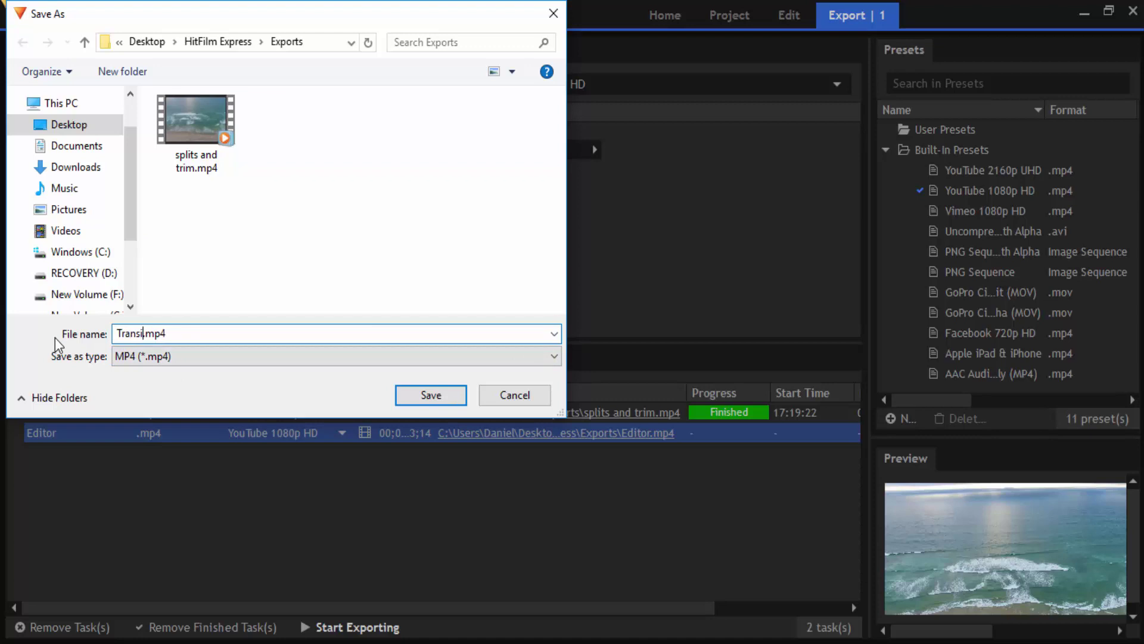
pyautogui.press('Return')
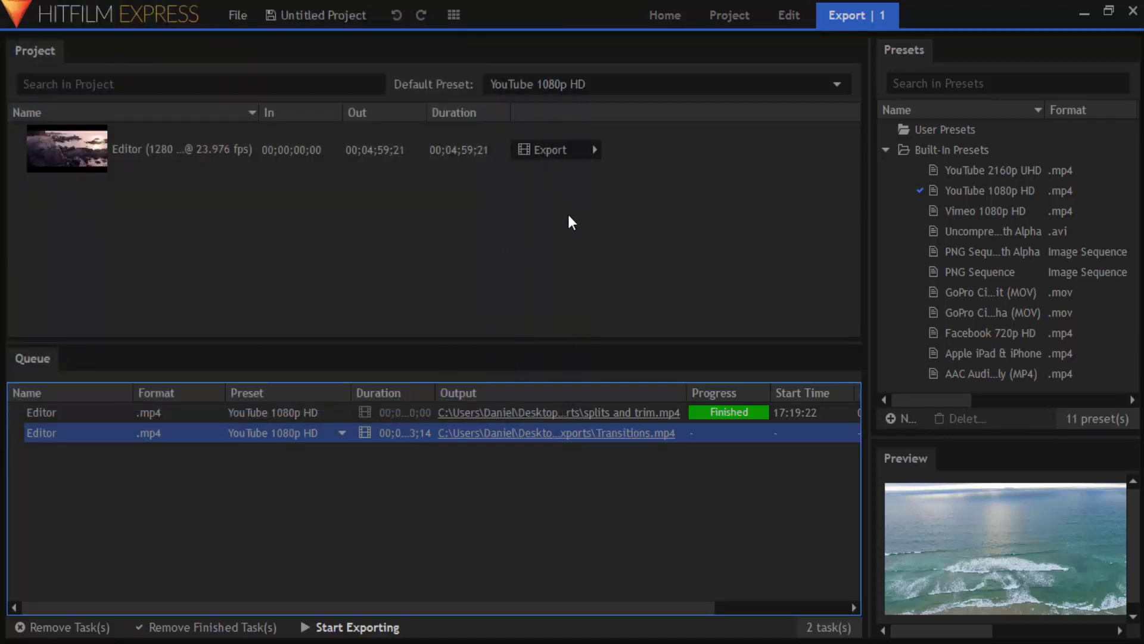
# Begin rendering the queued Transitions.mp4 export from the Queue panel
pyautogui.click(320, 626)
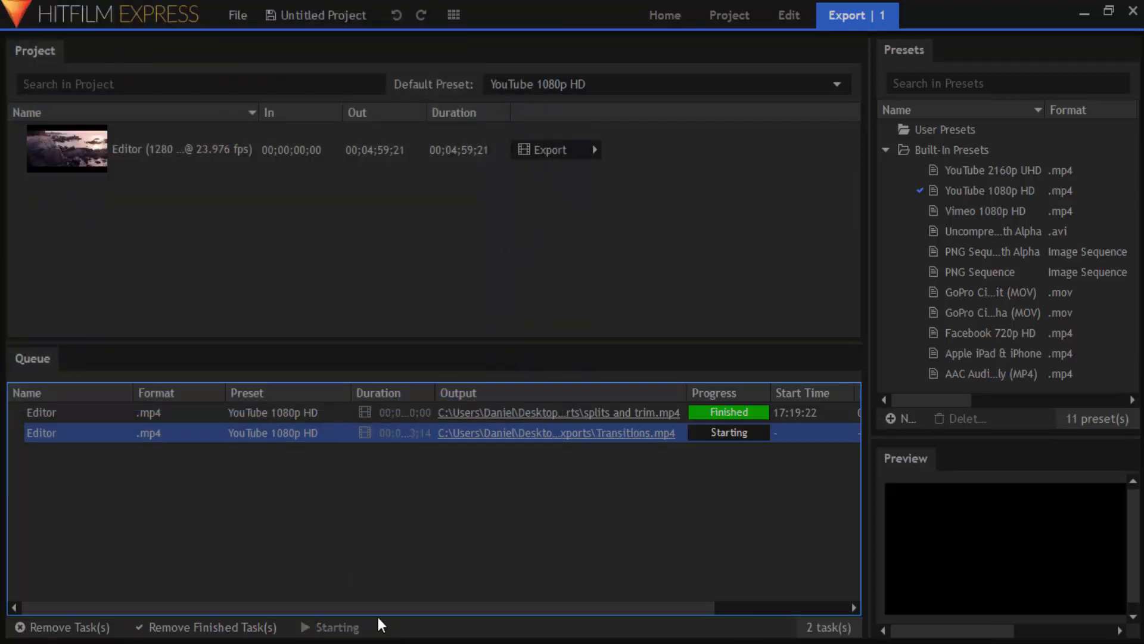